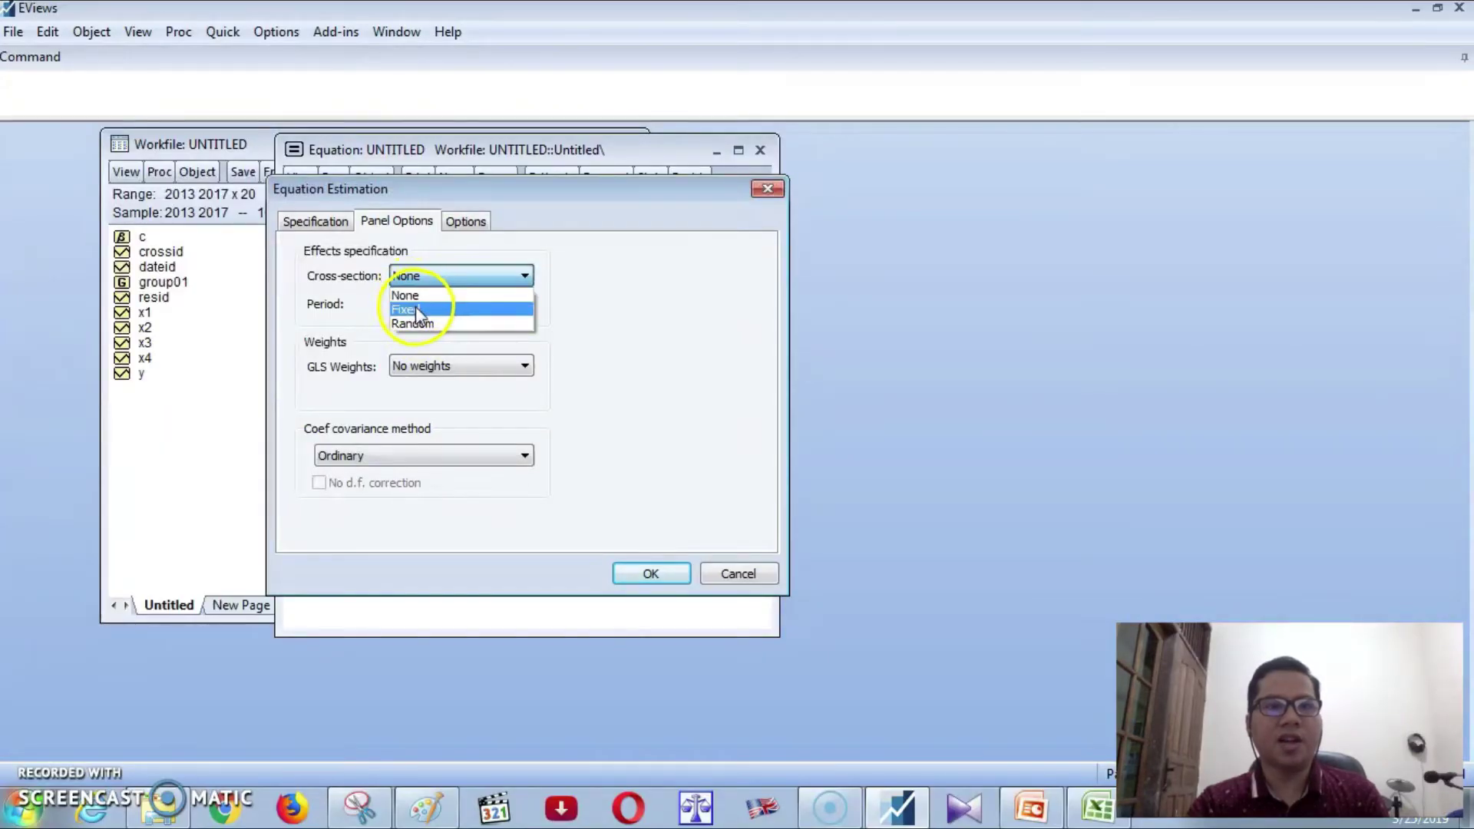
- Estimate the equation with Fixed cross-section effects and run the Redundant Fixed Effects - Likelihood Ratio test
click(416, 309)
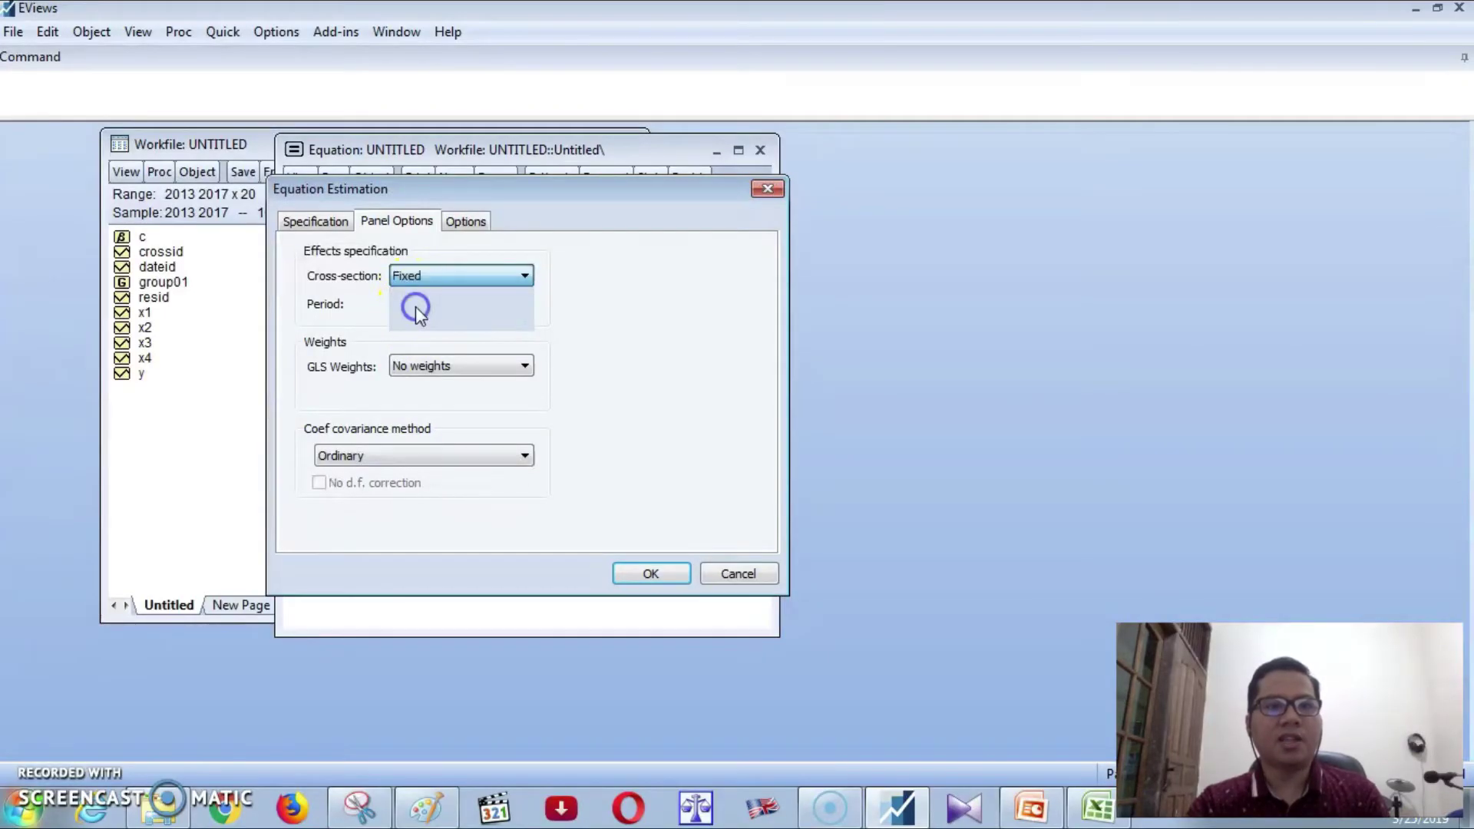
click(654, 572)
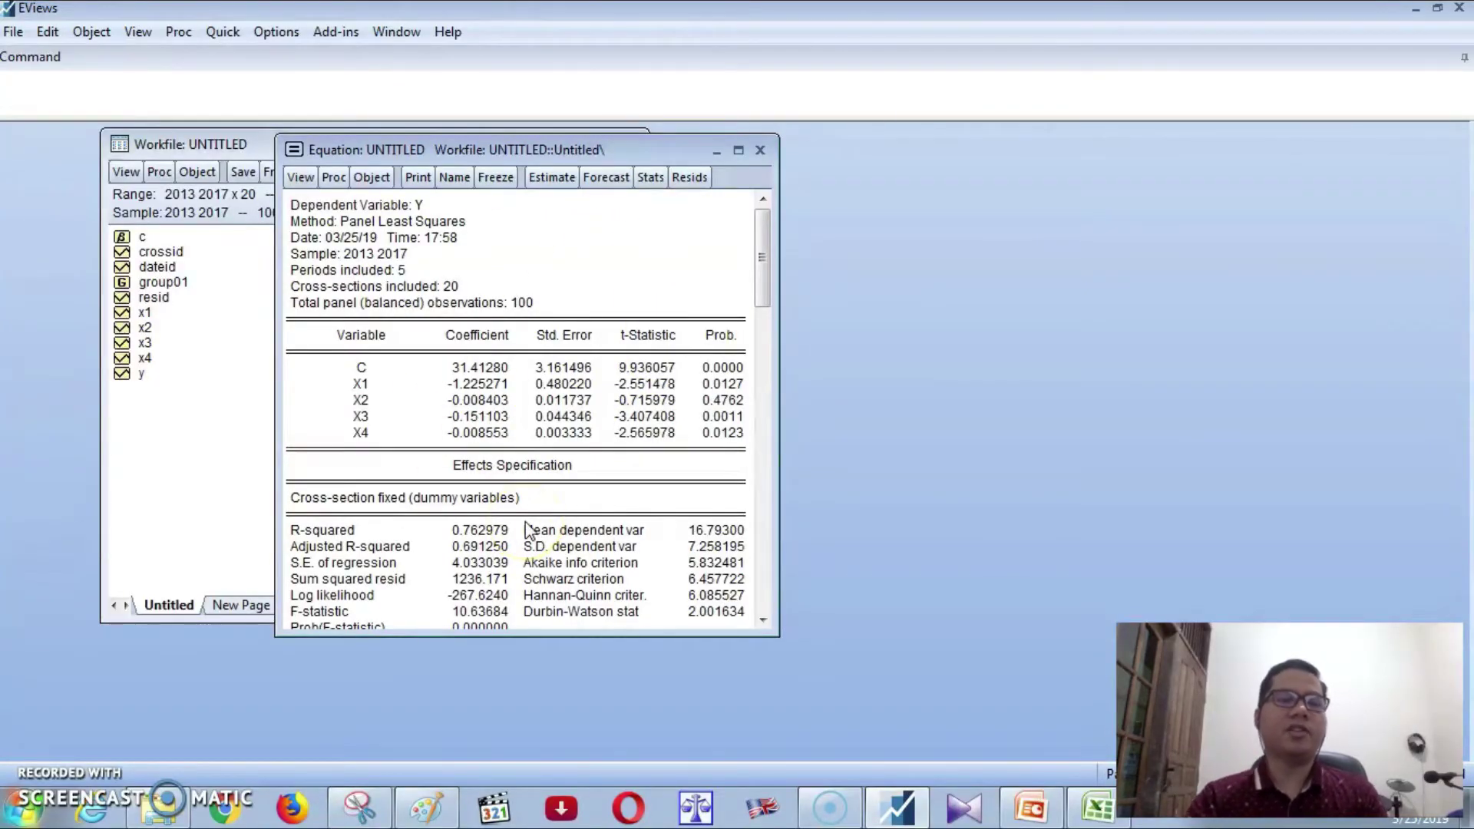
click(300, 179)
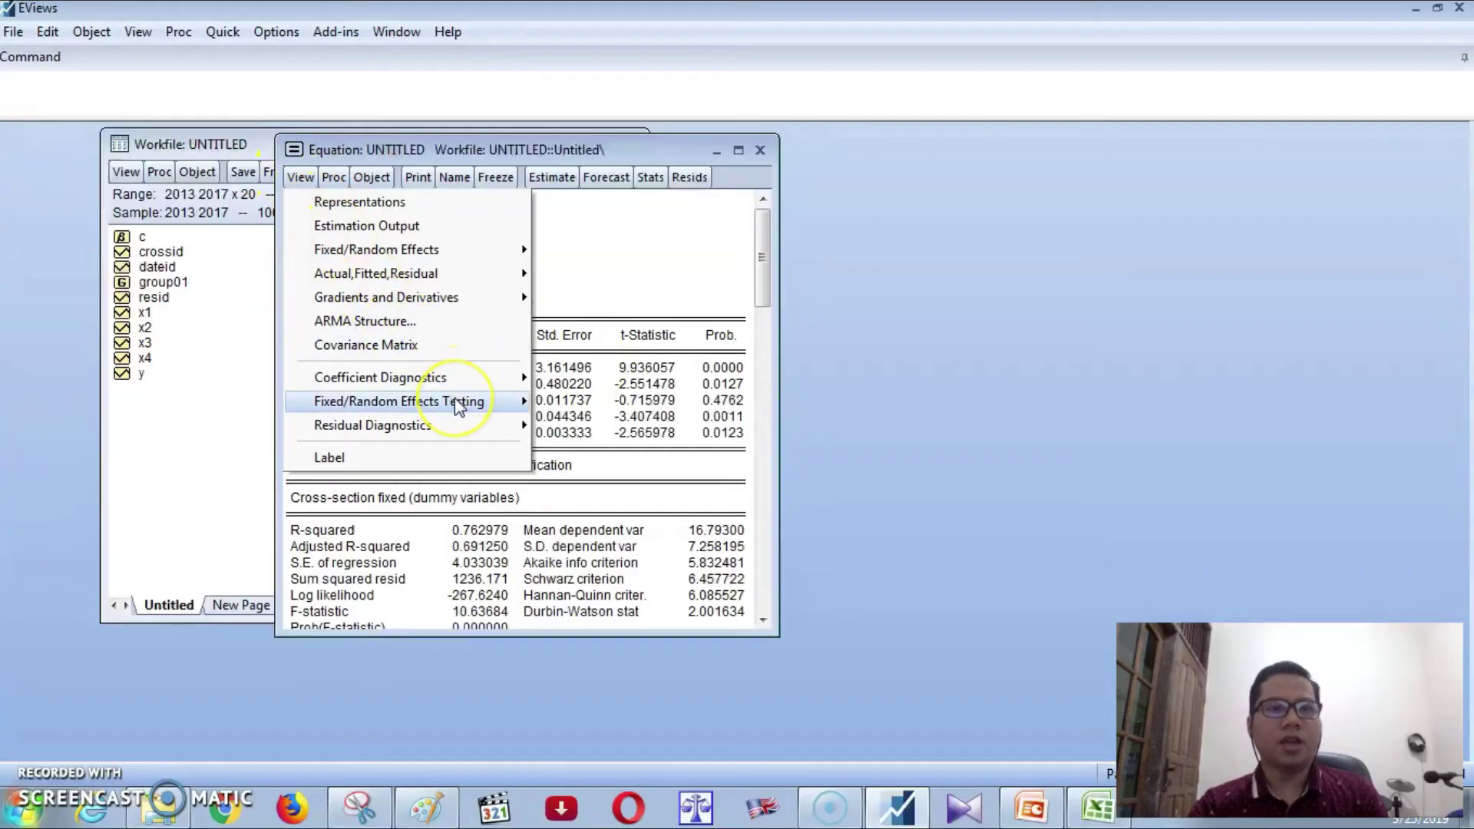
mouse_move(458, 407)
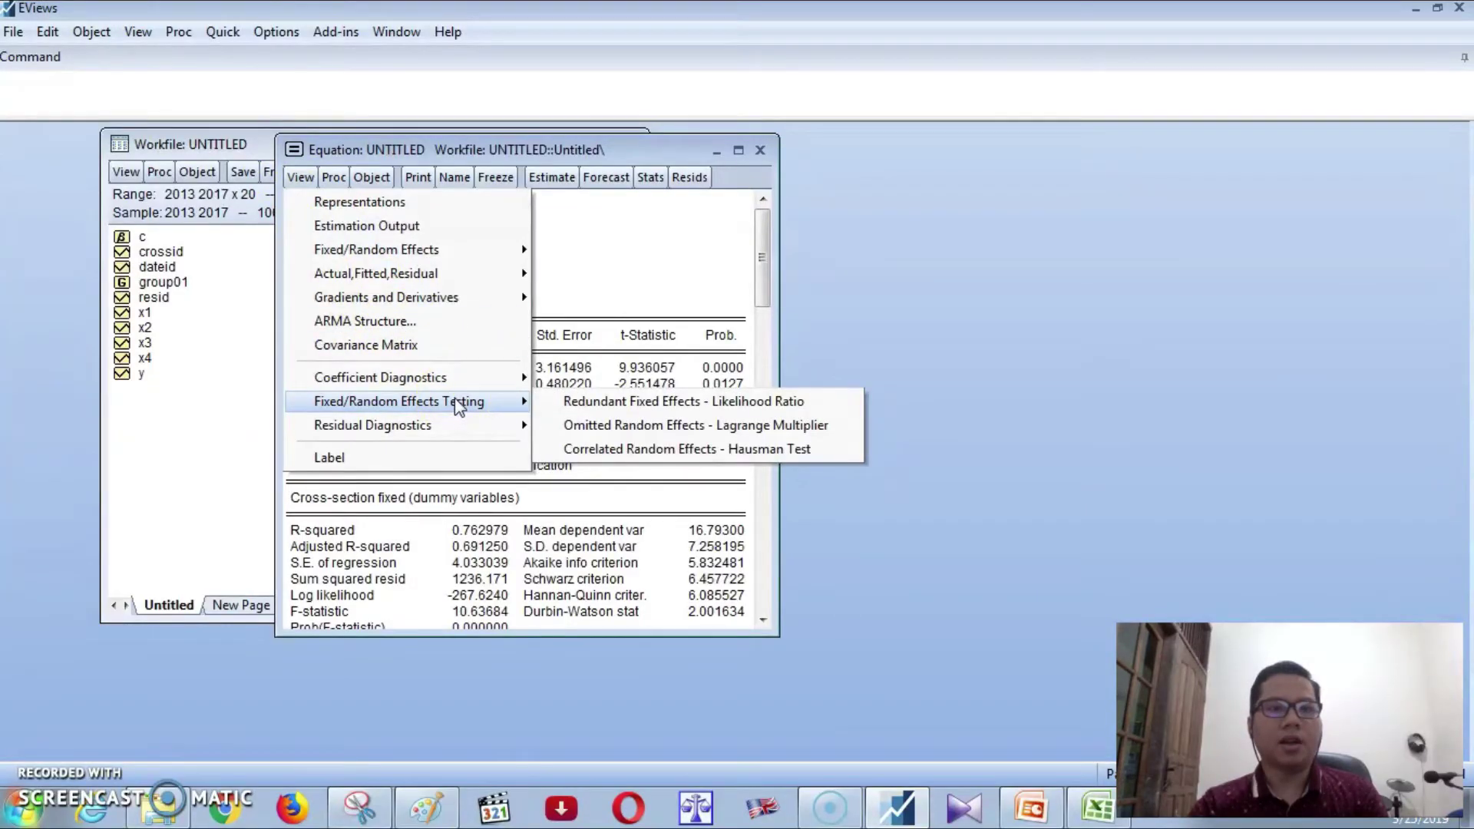
click(486, 403)
click(577, 403)
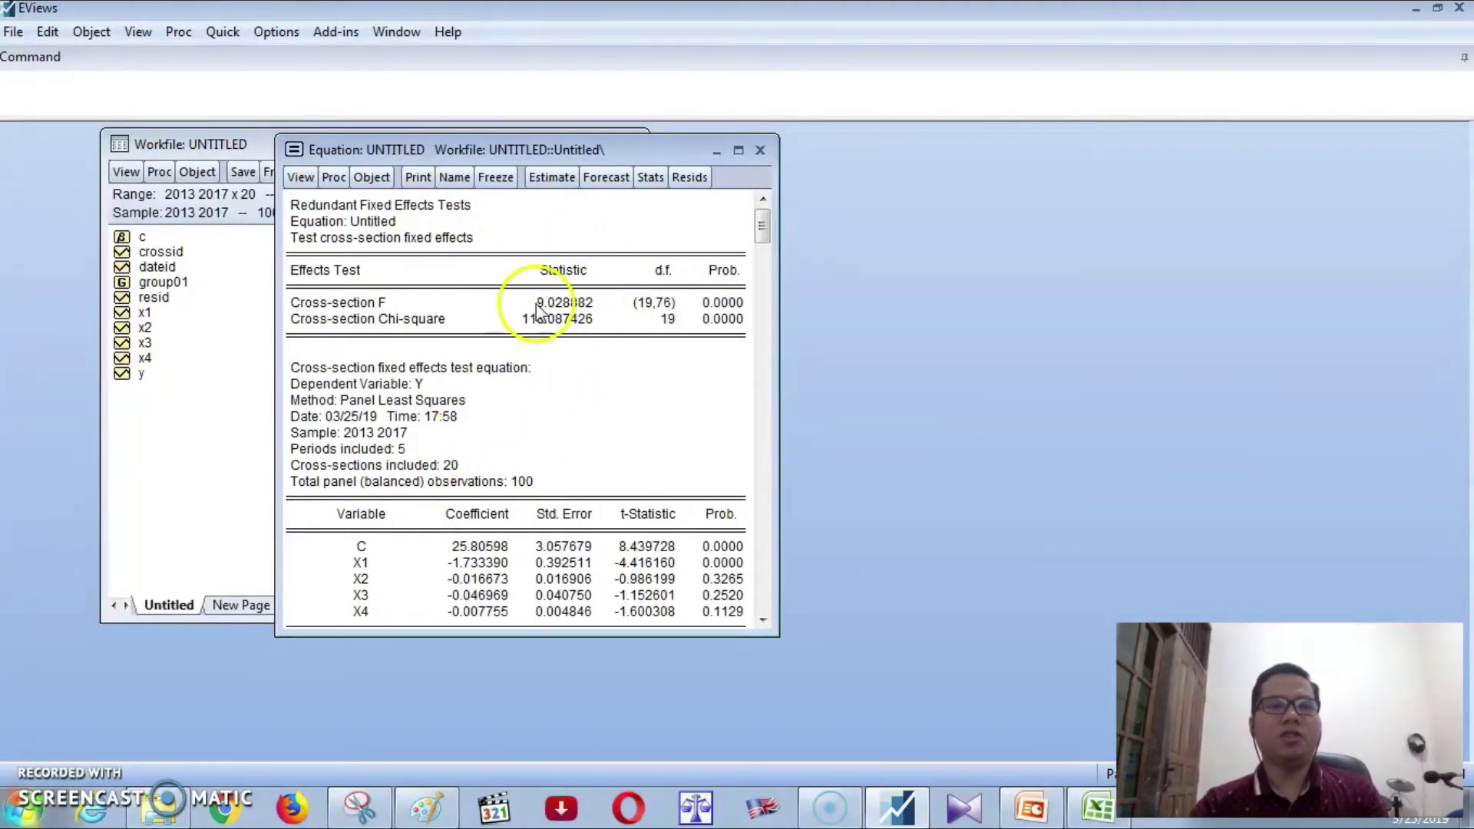
- Freeze the redundant fixed effects test output as a table, name it uji_chow, and close the table window
click(496, 179)
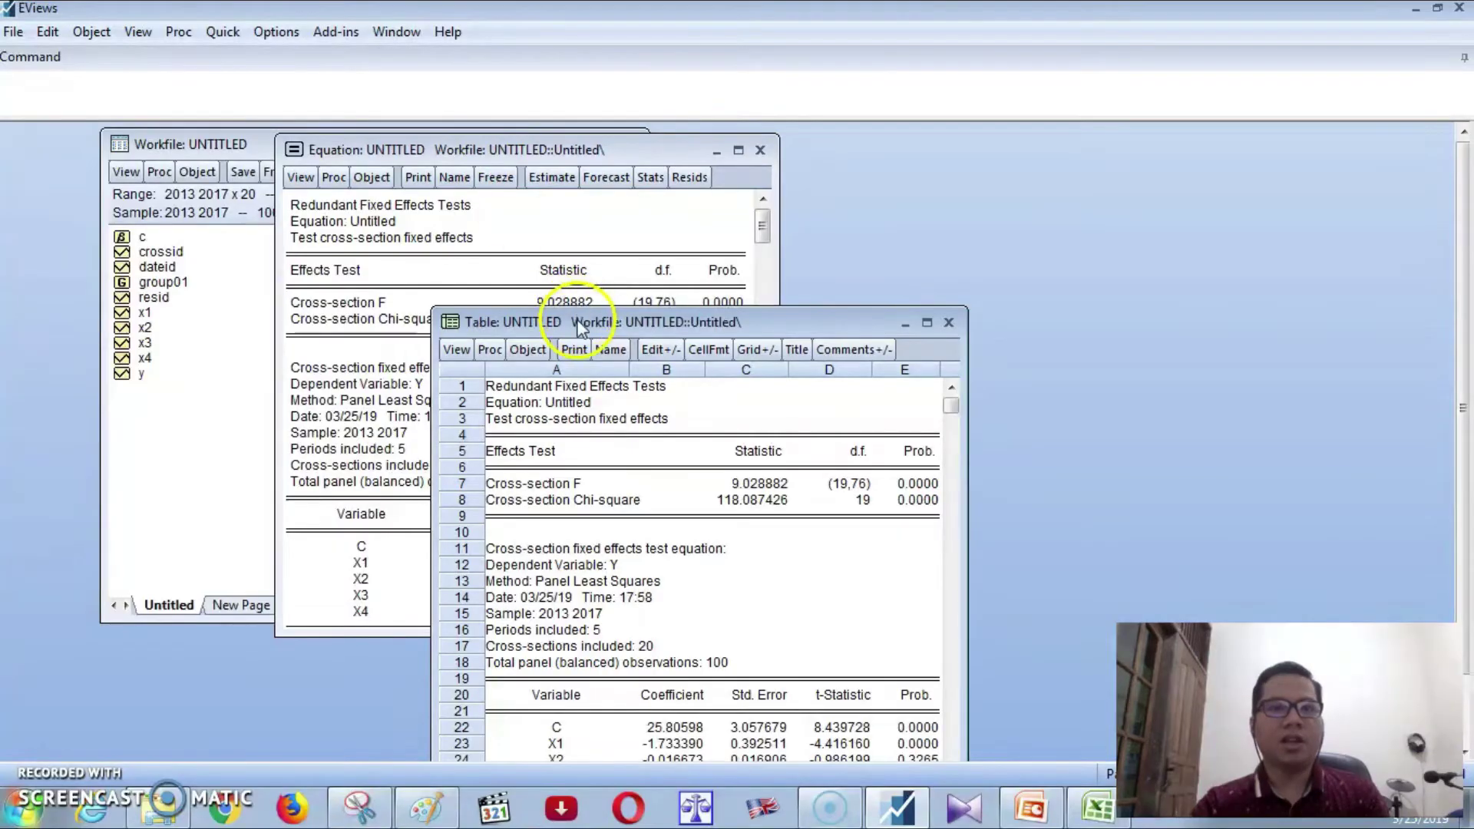
drag(586, 316, 540, 179)
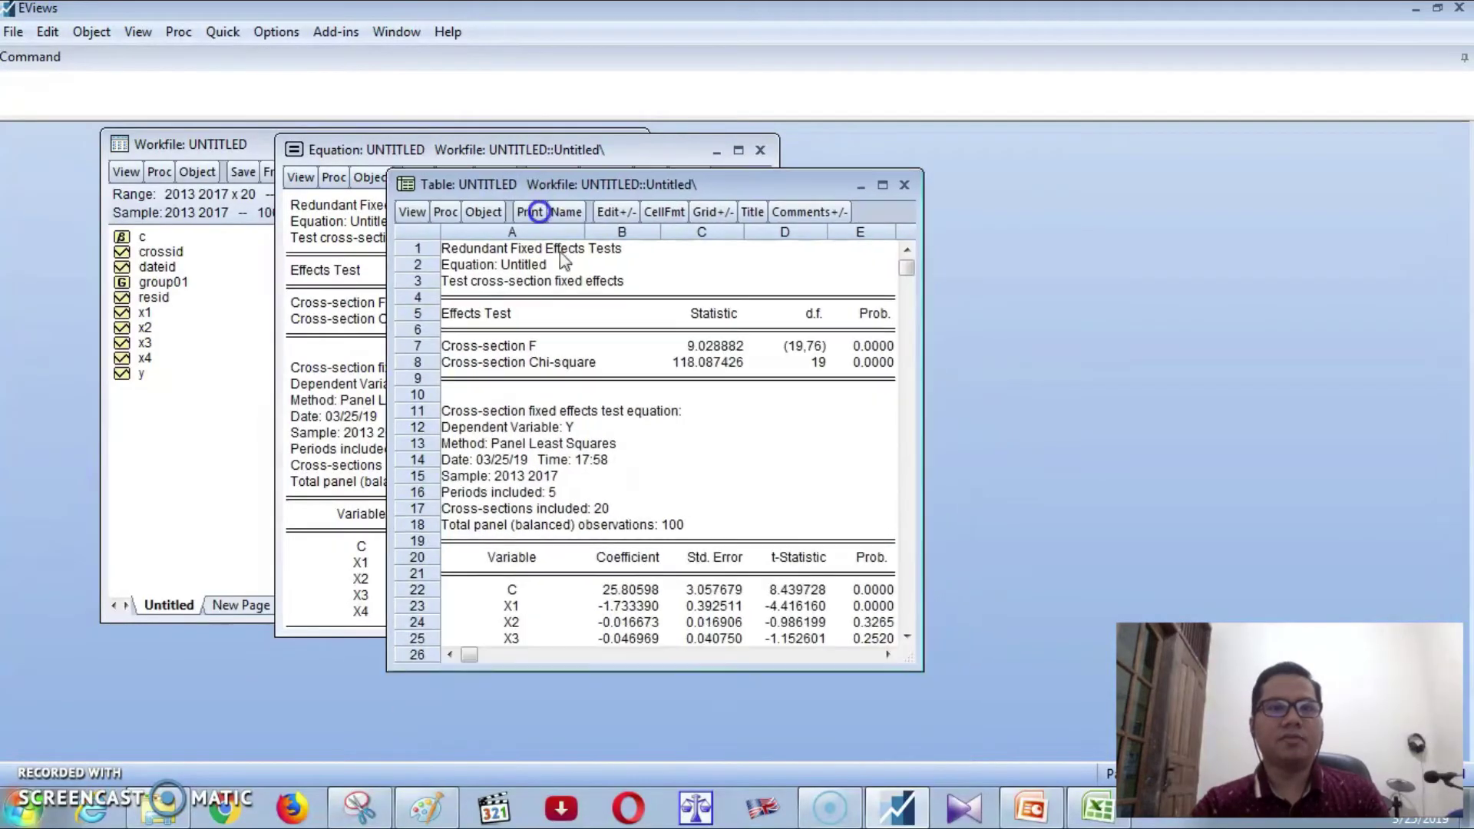
click(564, 212)
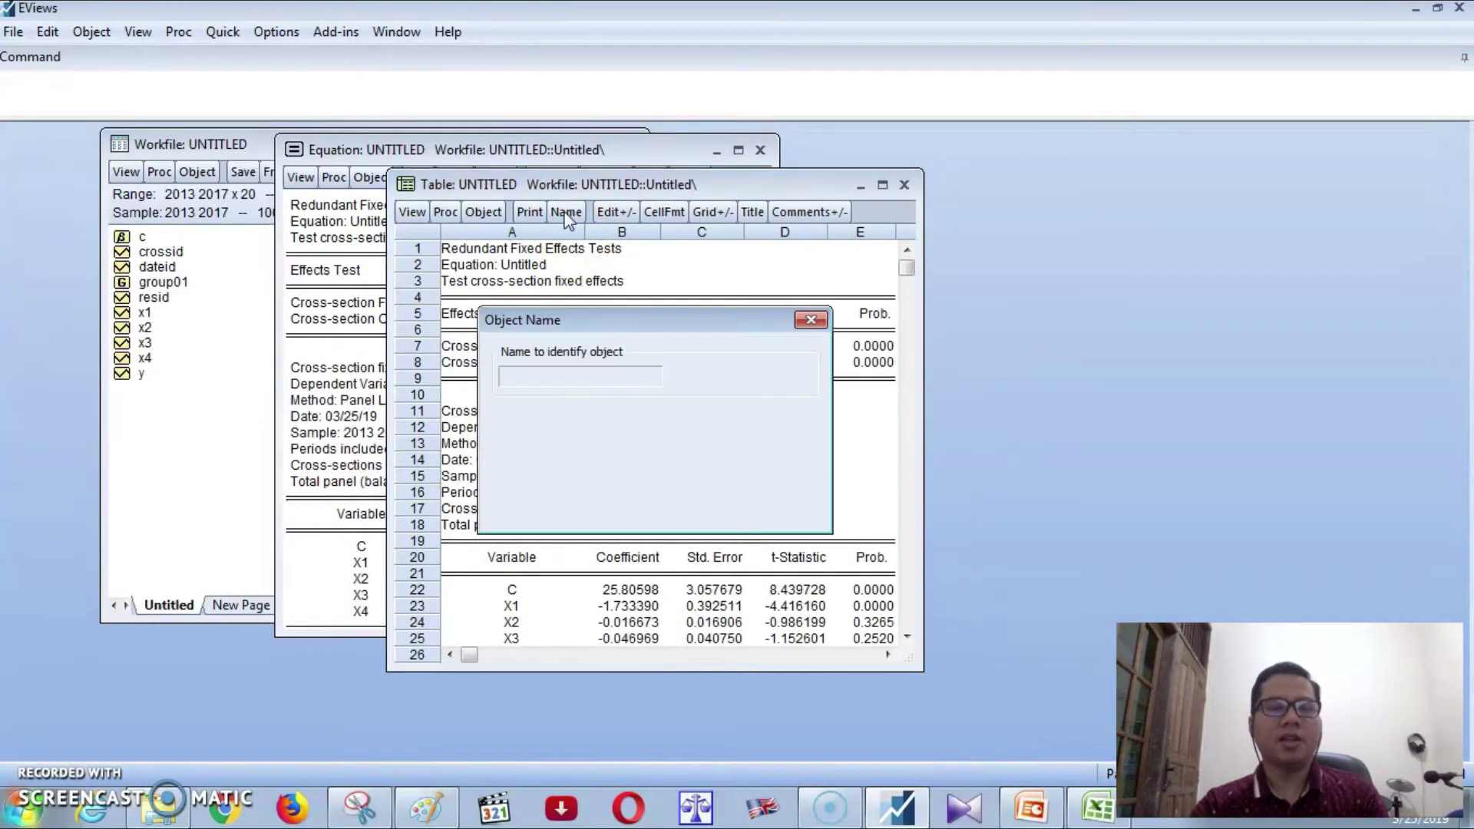
text(uji_chow)
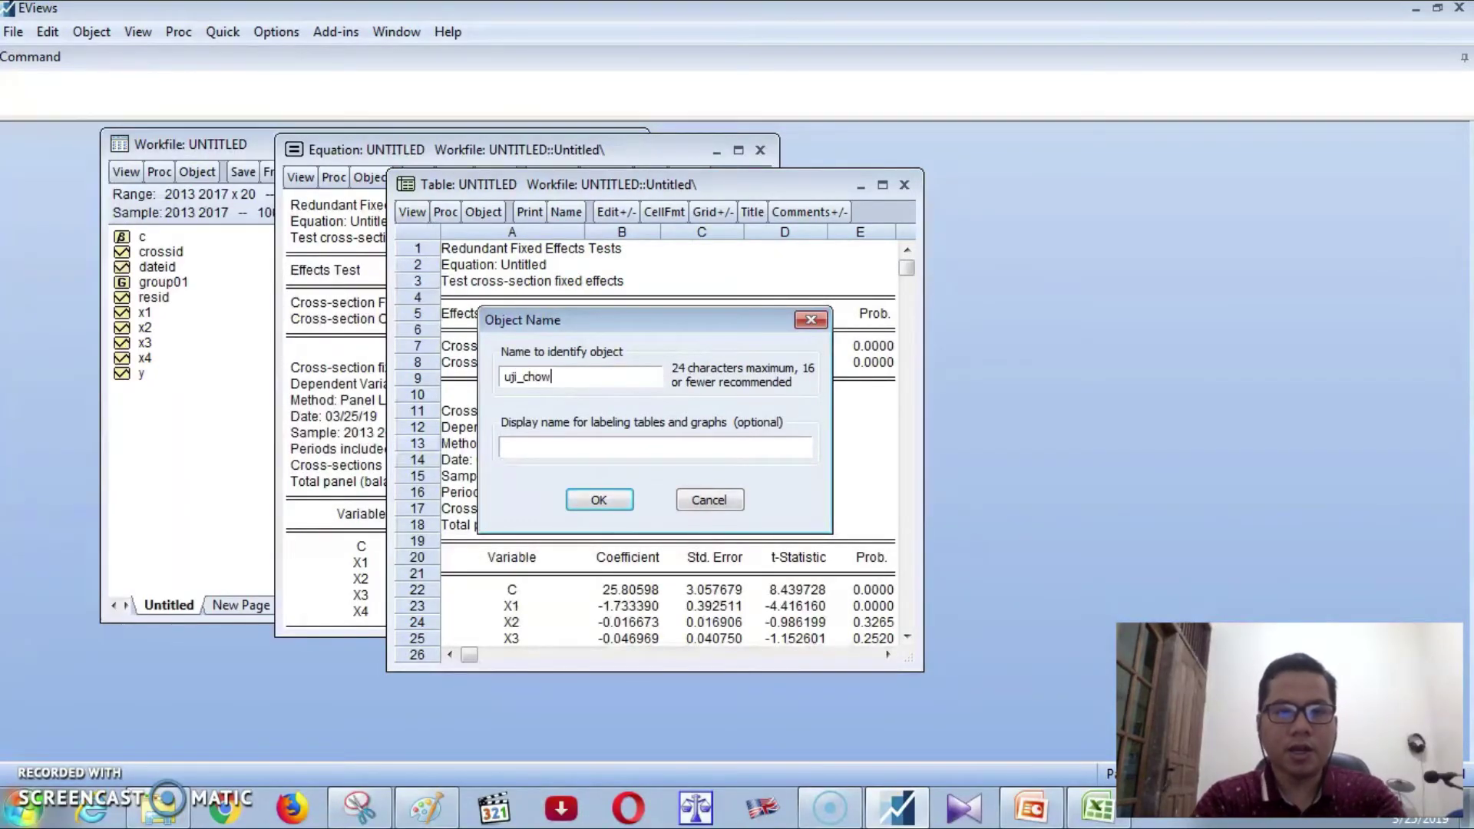
click(584, 500)
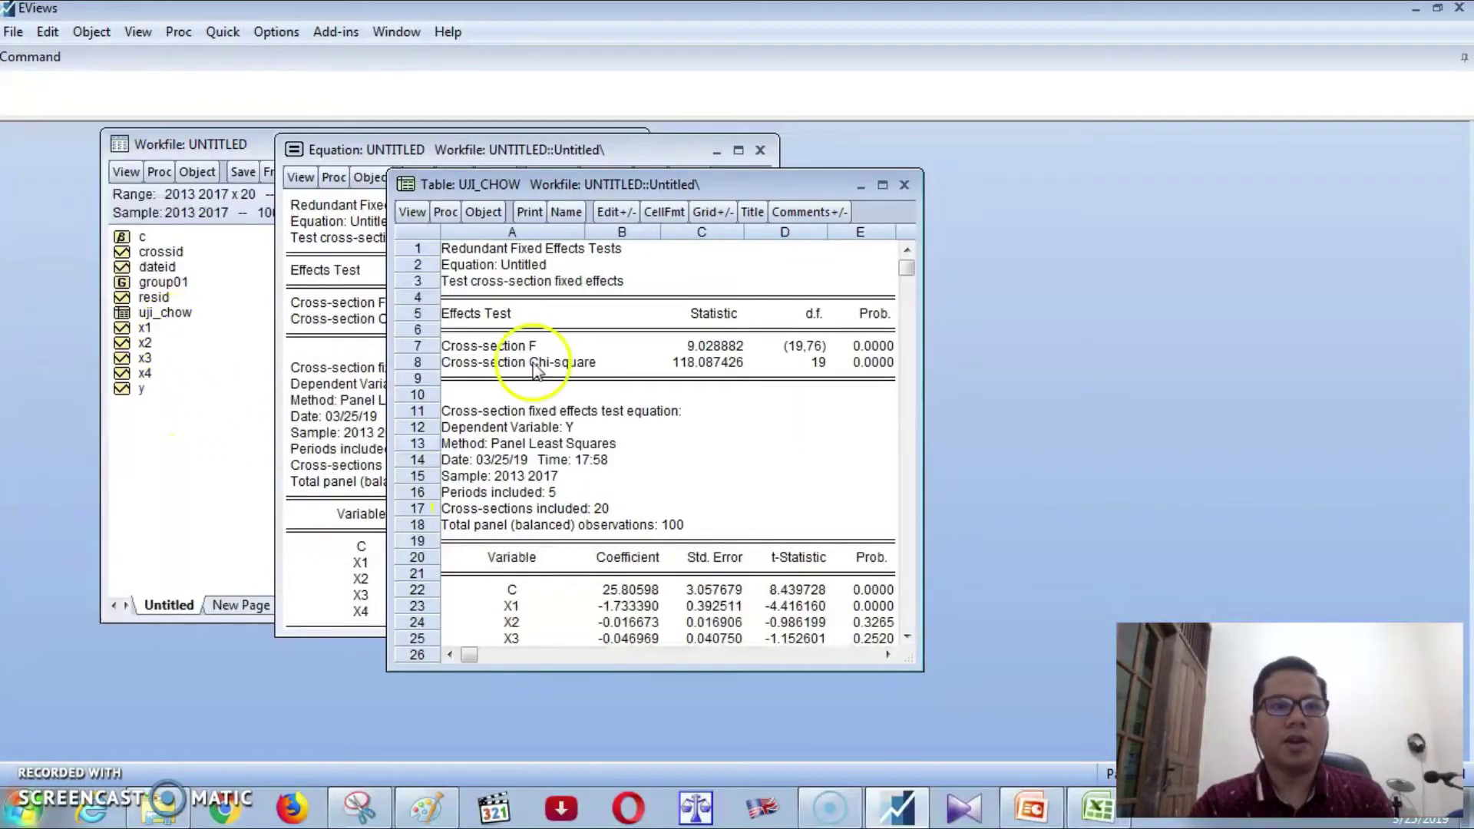
click(905, 186)
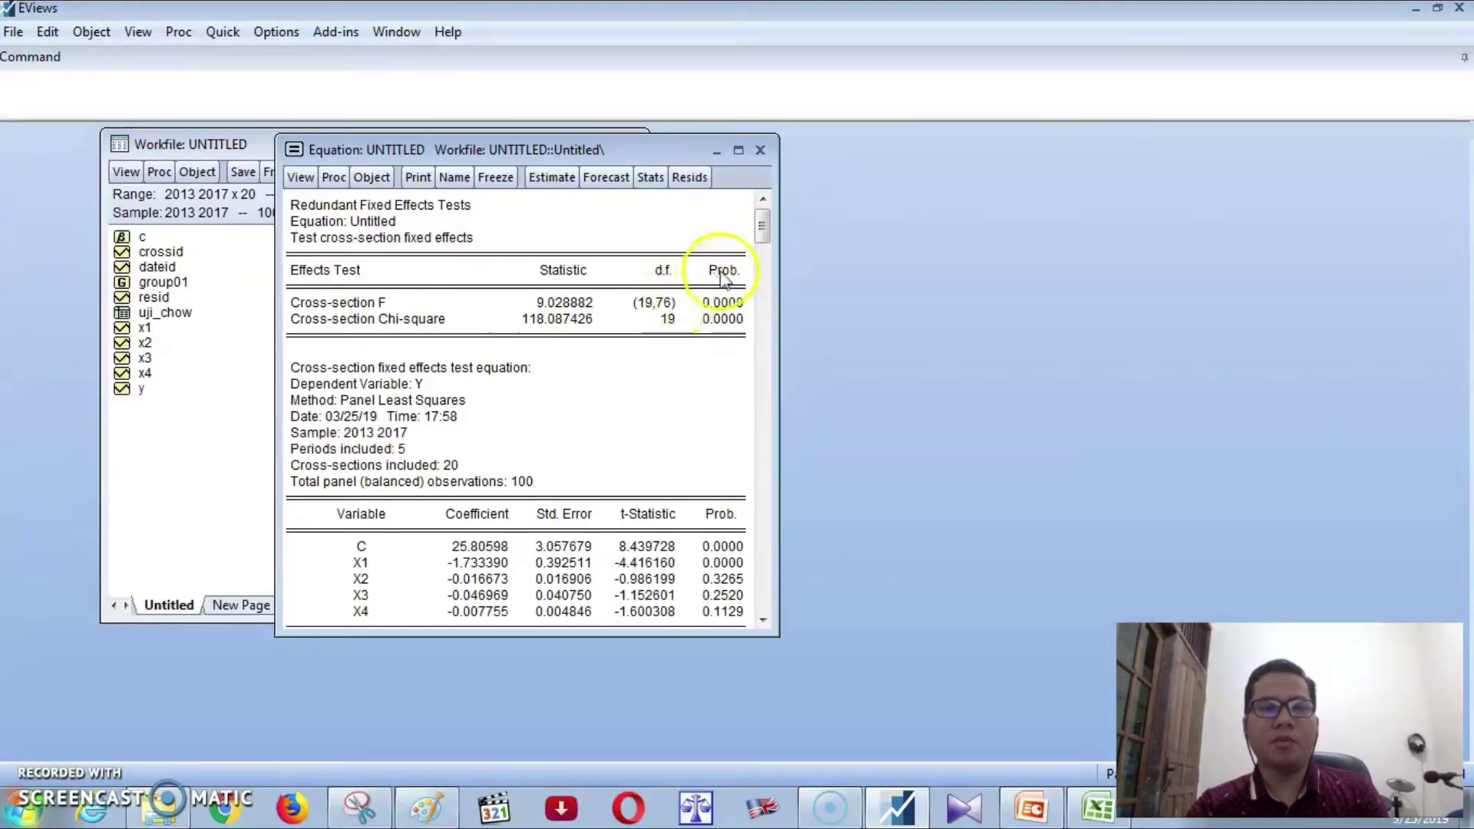
- Switch to the PowerPoint slides, review the Chow test decision rule and the Uji Hausman instructions, and return to EViews
click(1031, 808)
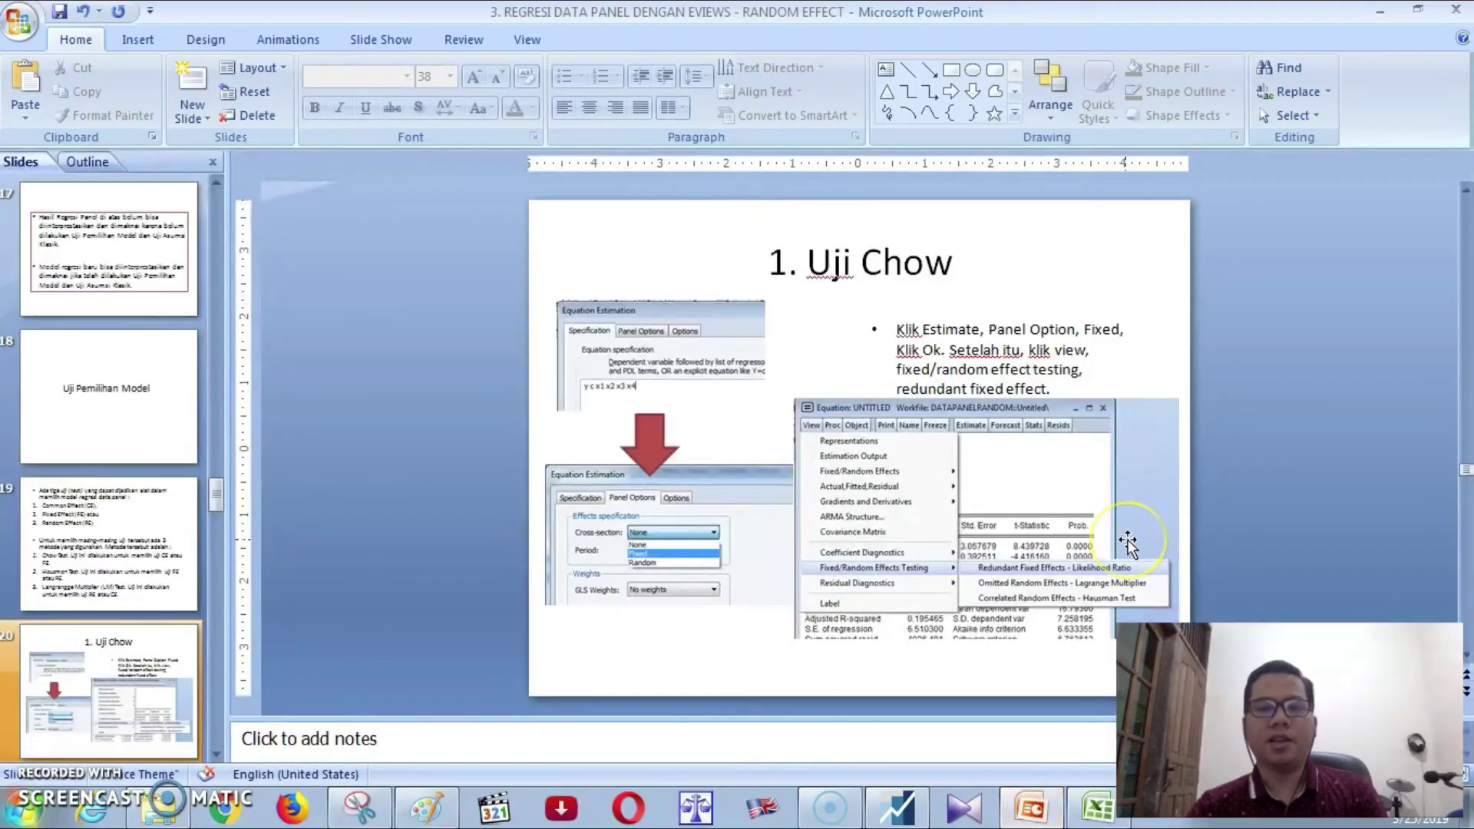
scroll(1128, 543, down, 1)
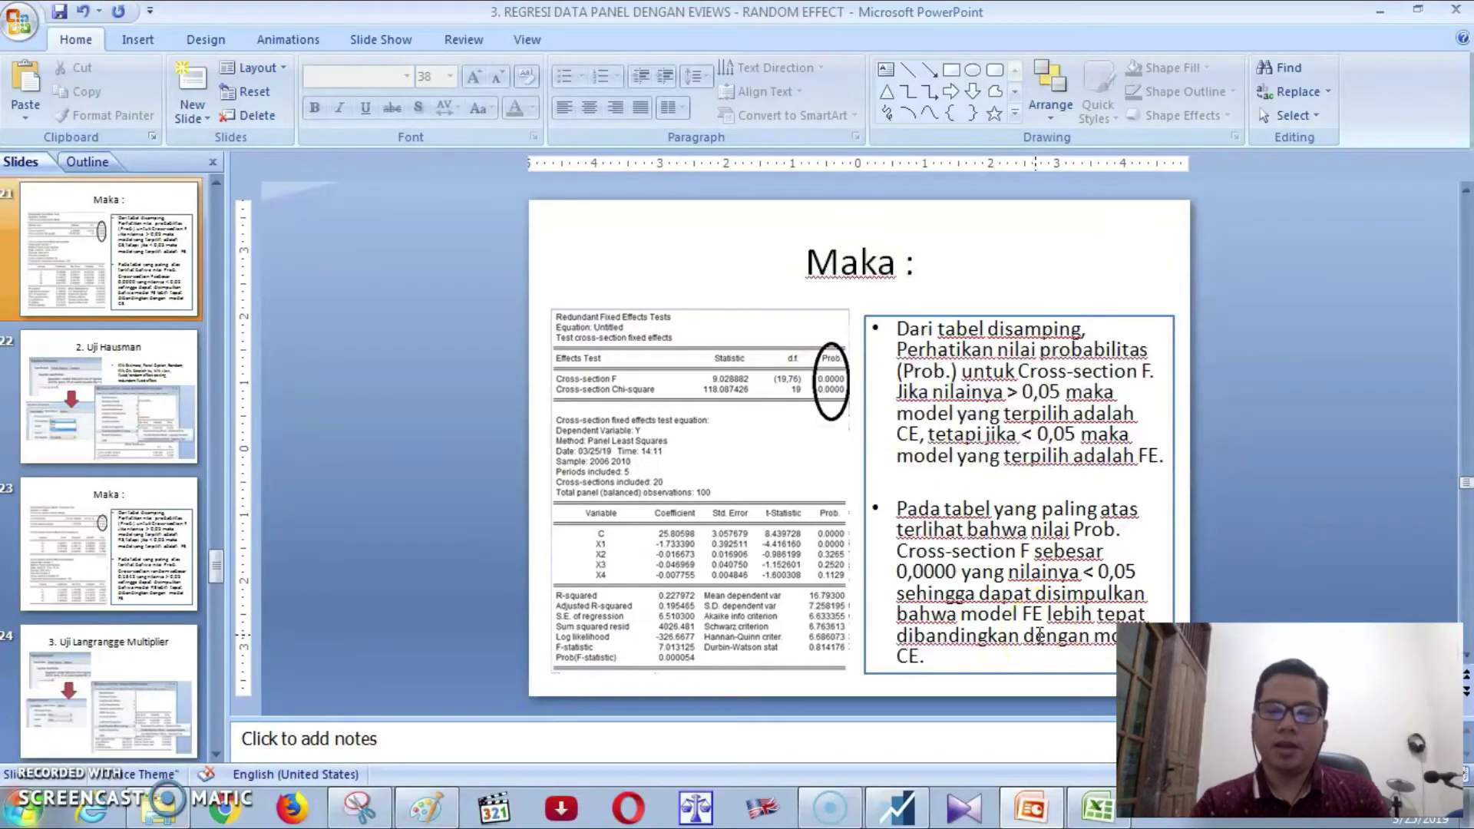
scroll(1038, 635, down, 1)
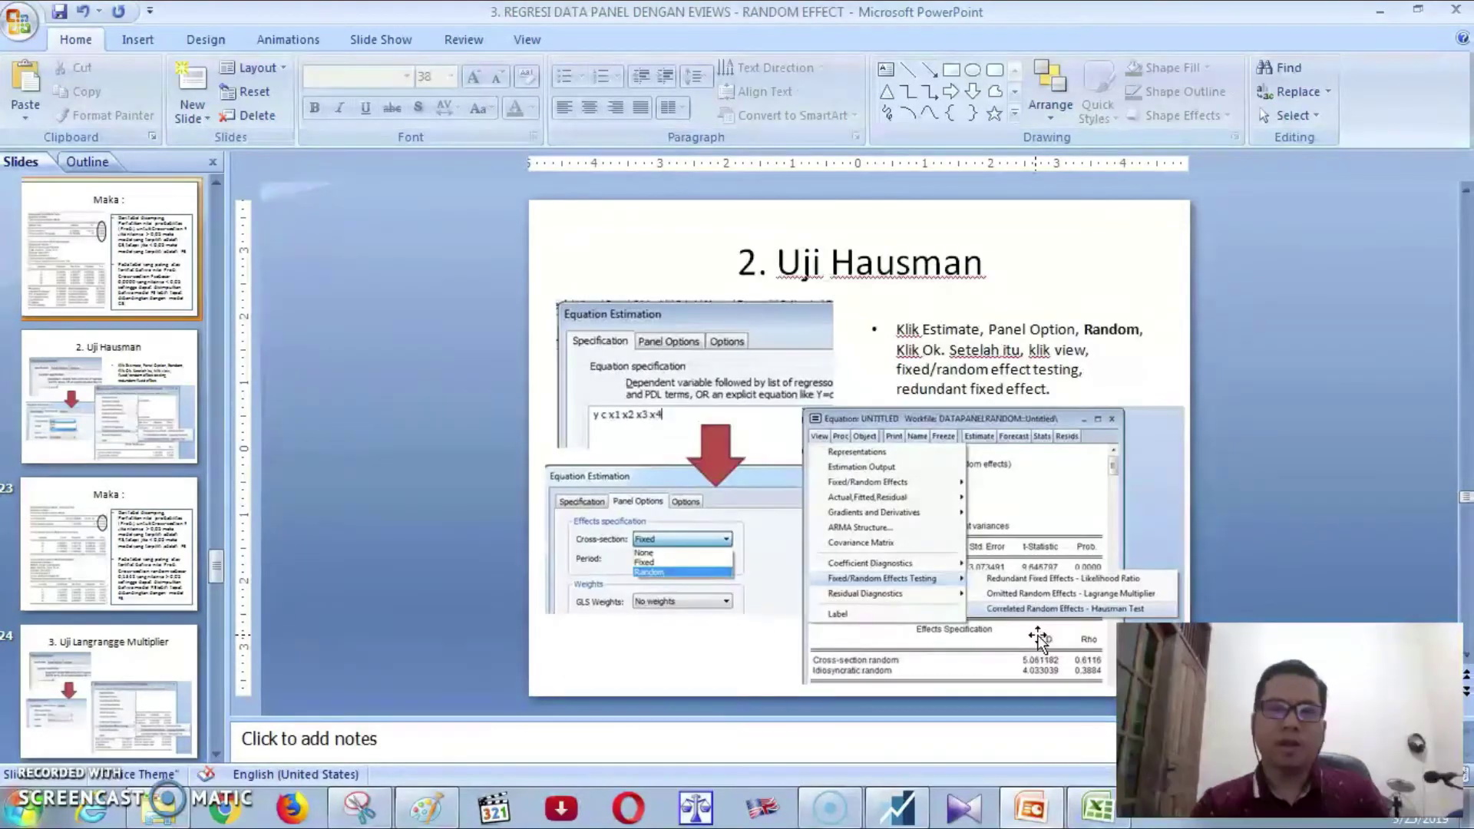
click(908, 785)
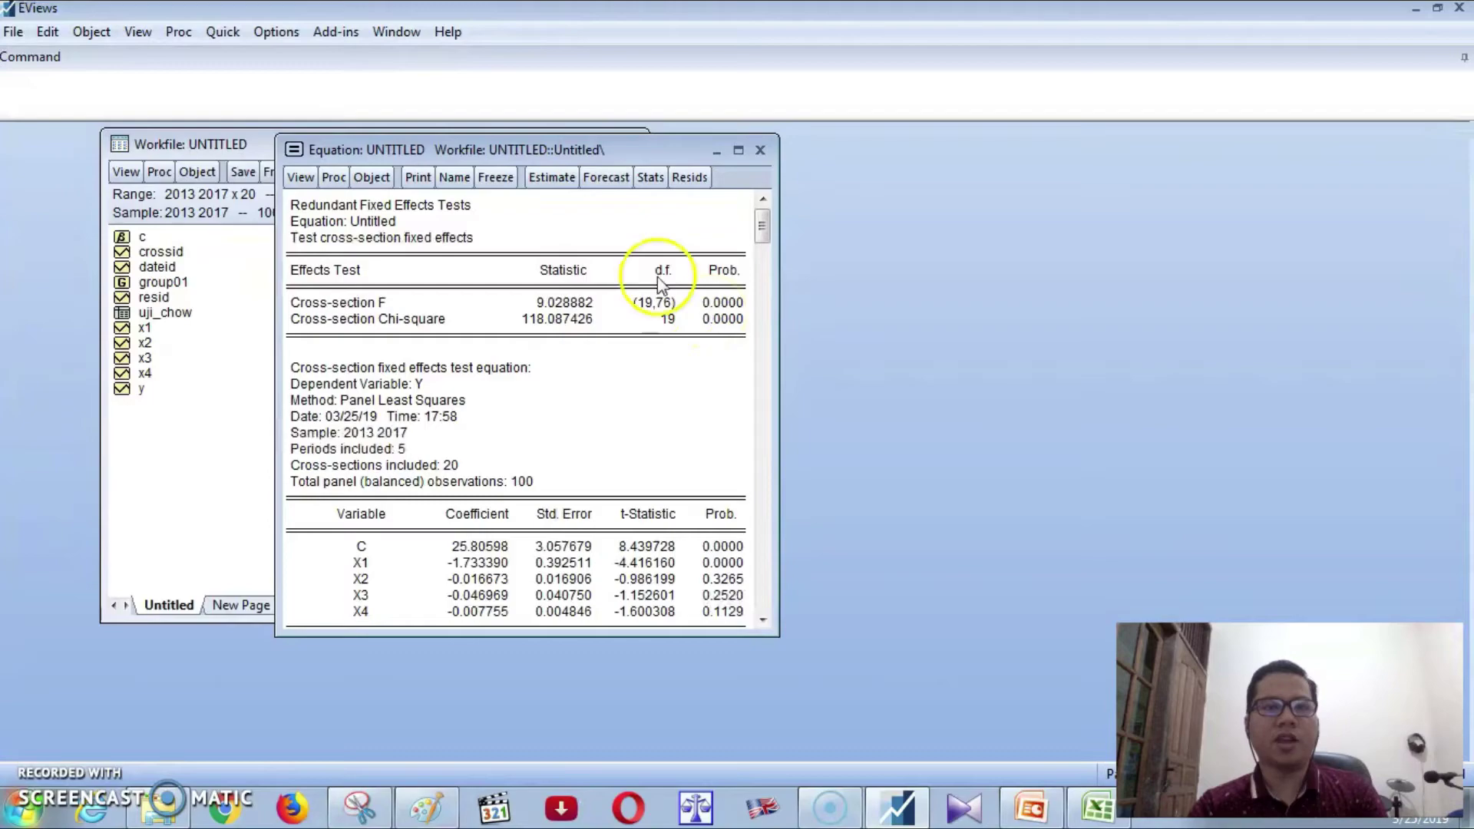
- Re-estimate the equation with the cross-section effects specification set to Random
click(560, 178)
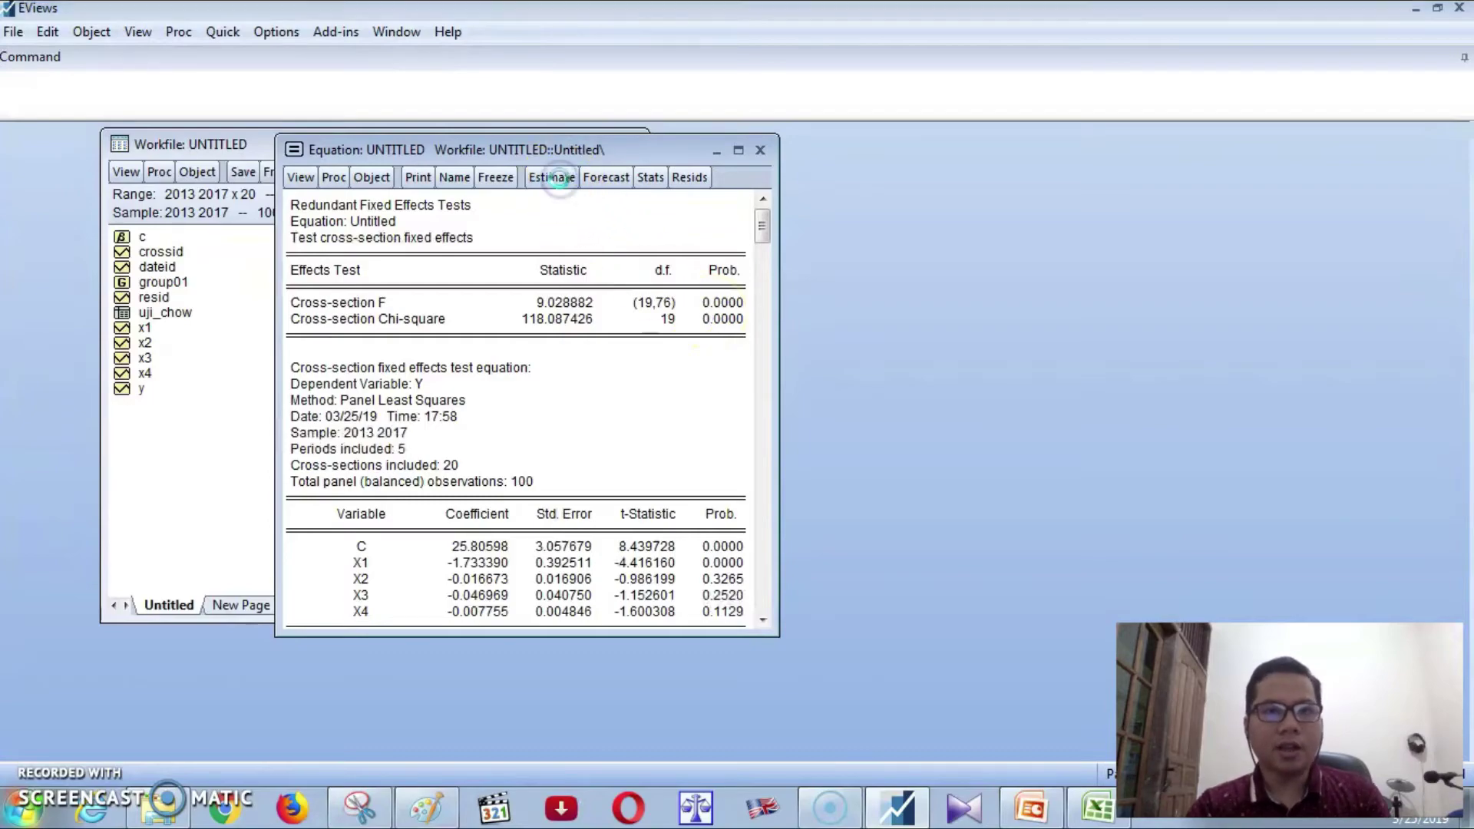
click(399, 224)
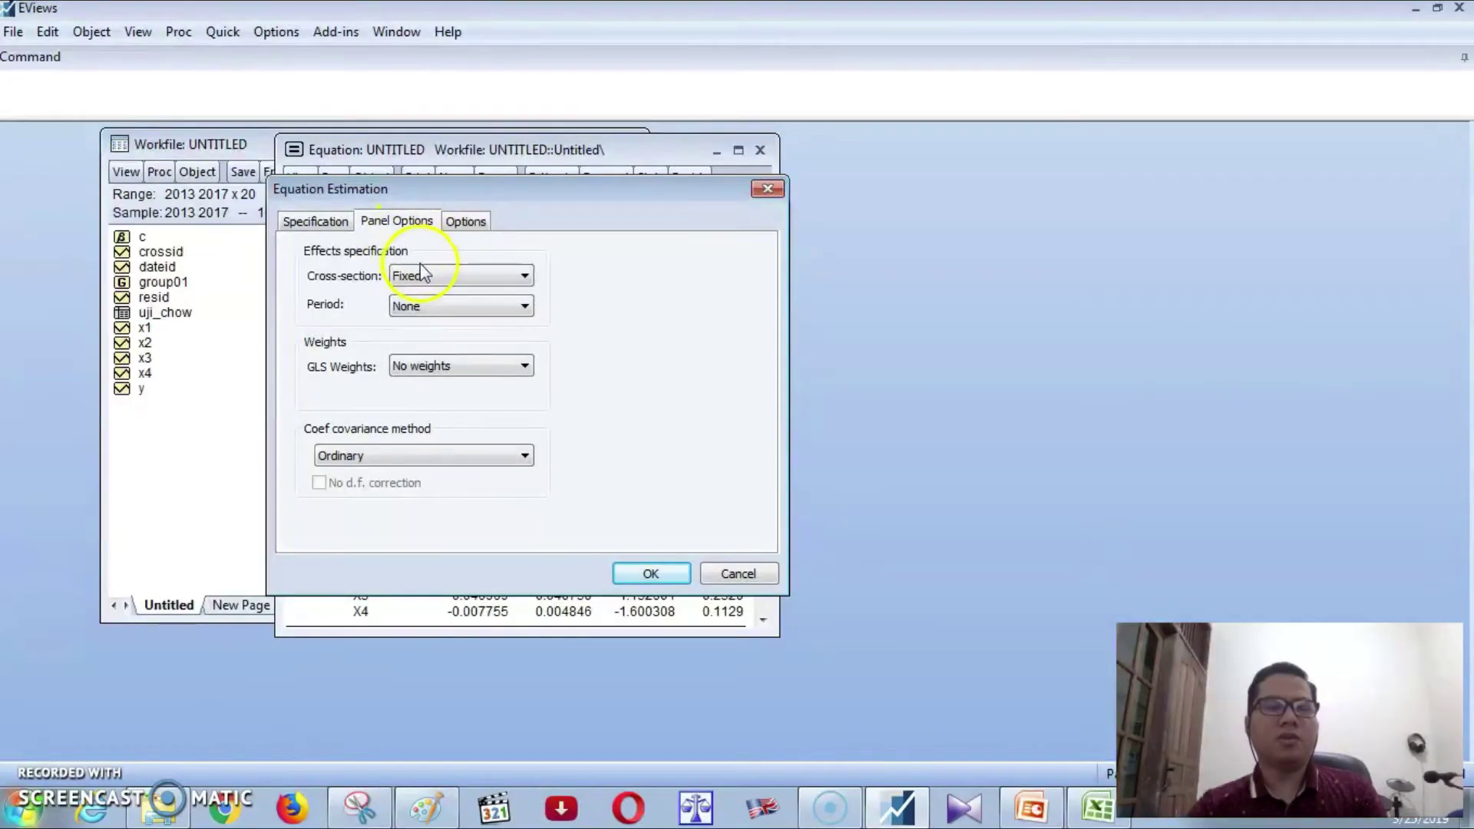
click(425, 278)
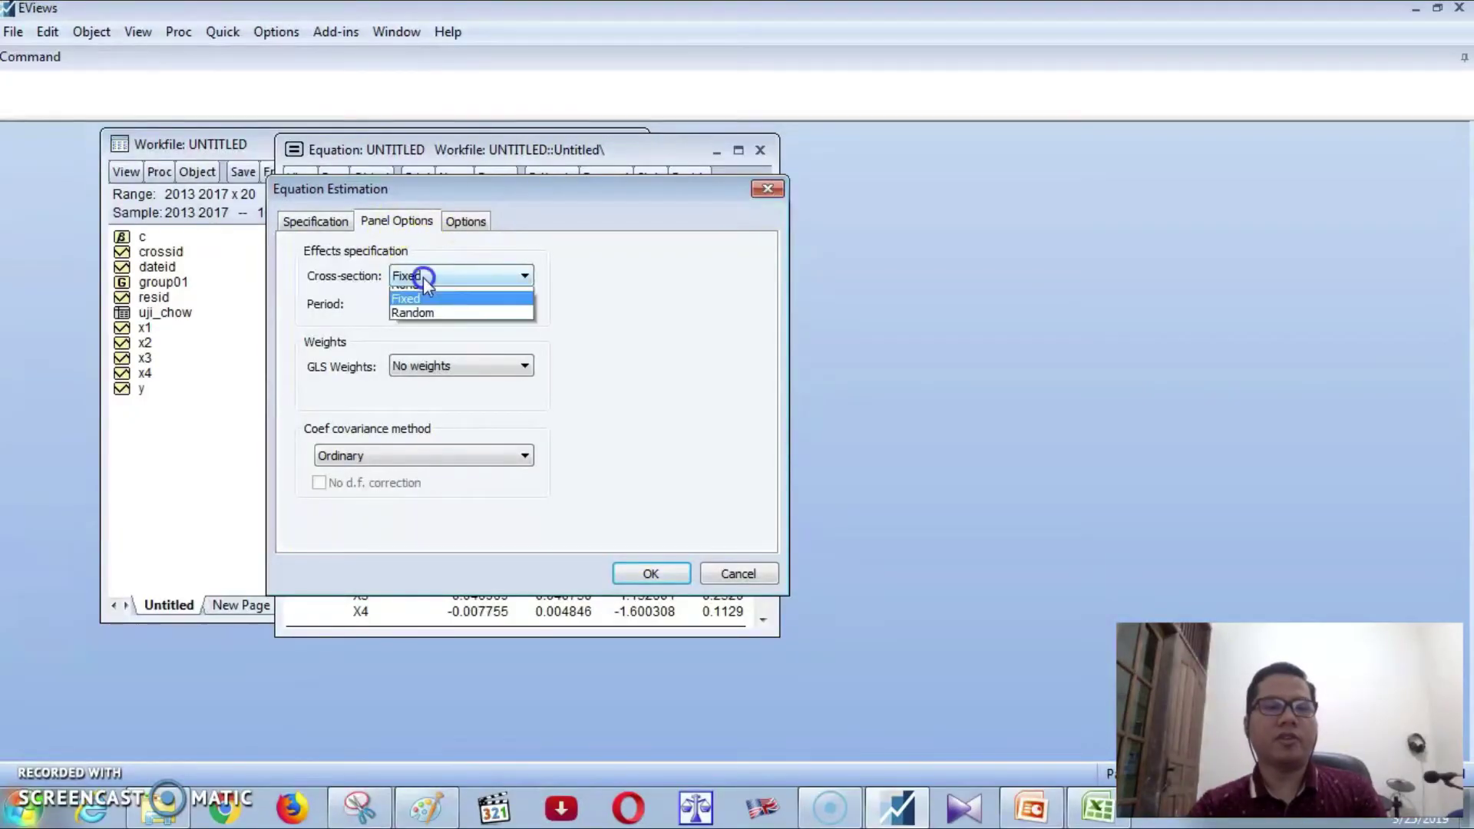
click(429, 323)
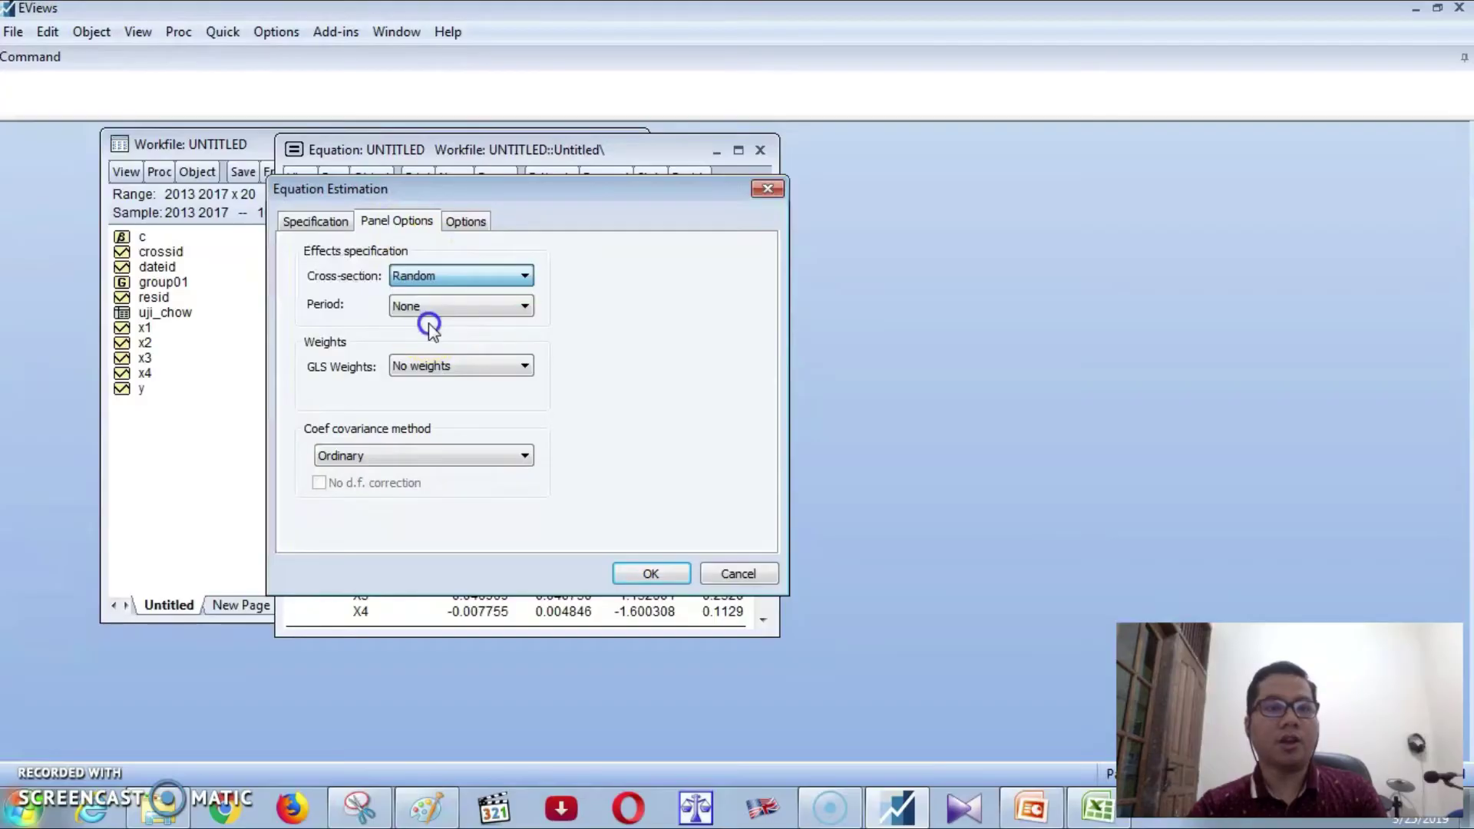
click(651, 574)
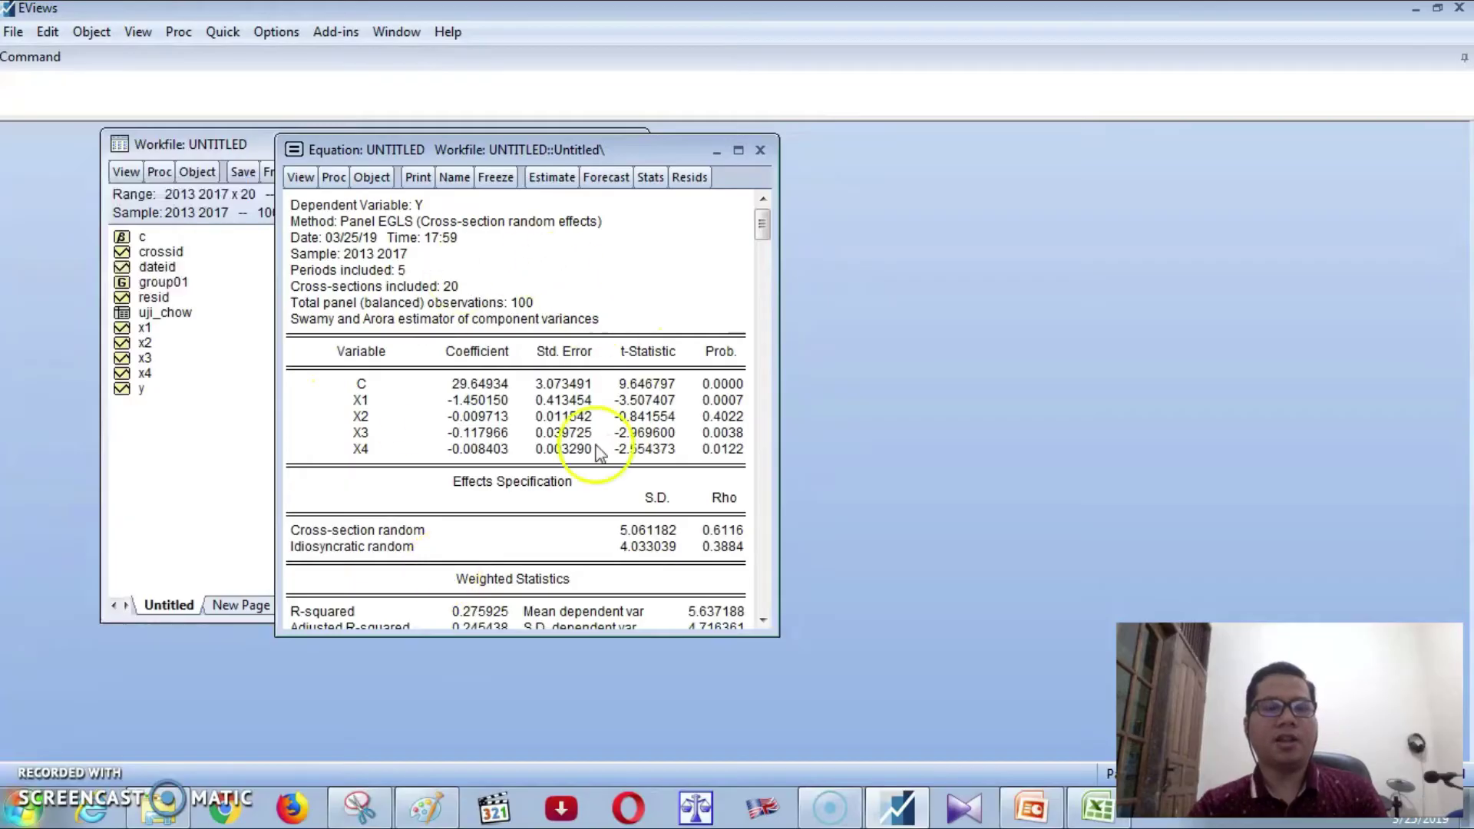
- Run the Correlated Random Effects - Hausman Test on the random effects equation
click(300, 178)
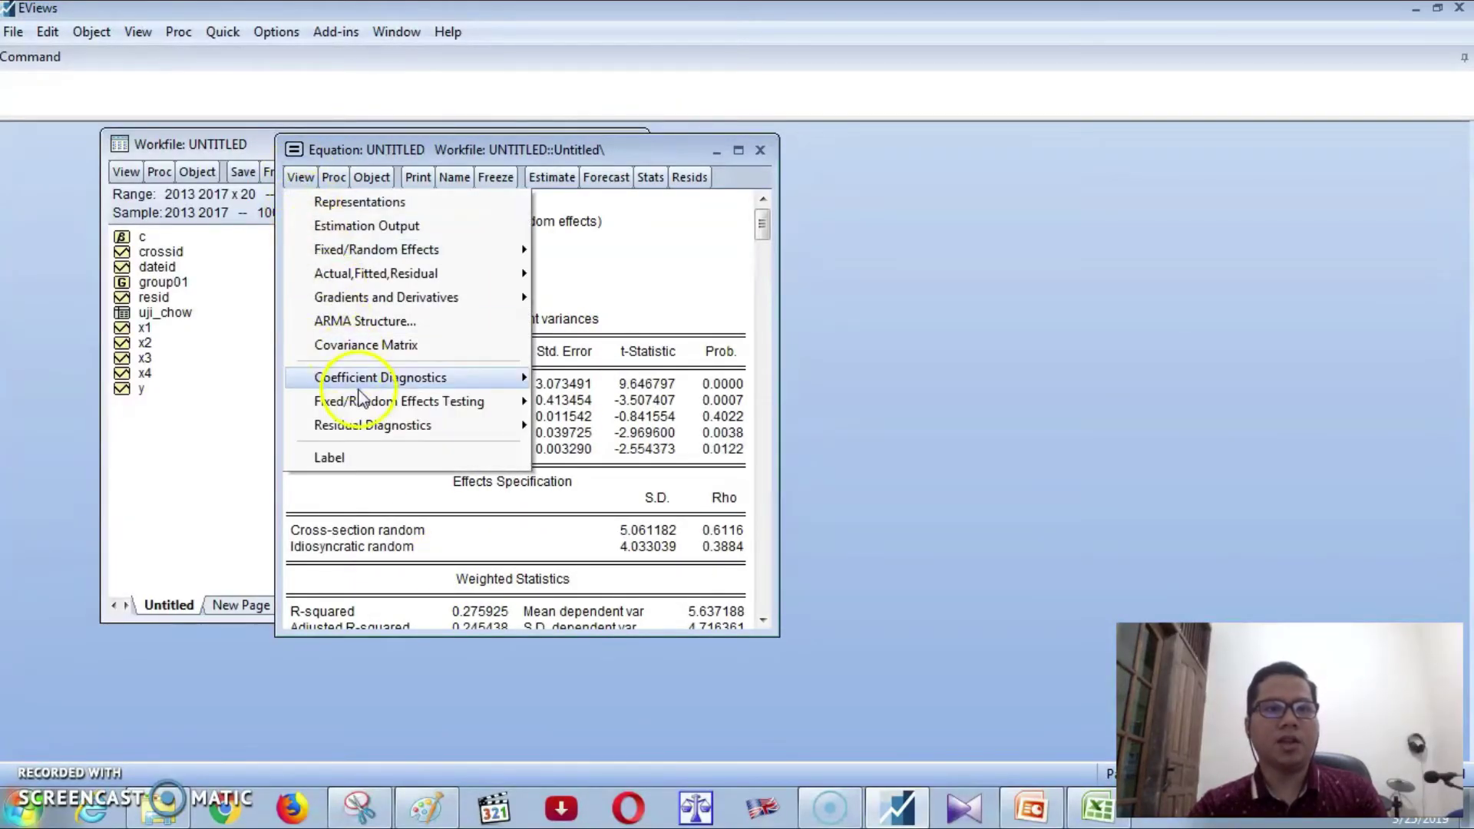
mouse_move(468, 405)
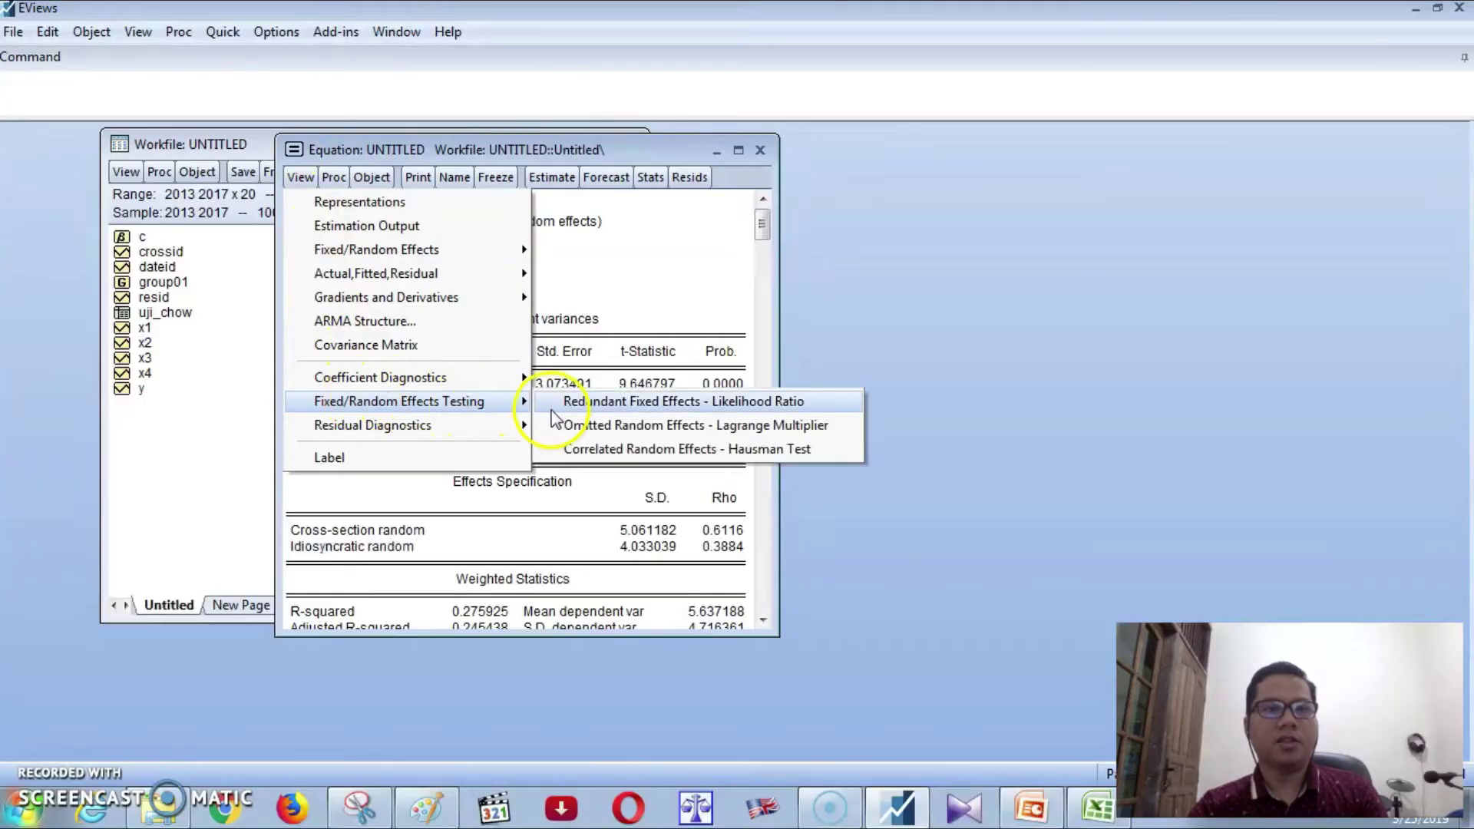
click(589, 453)
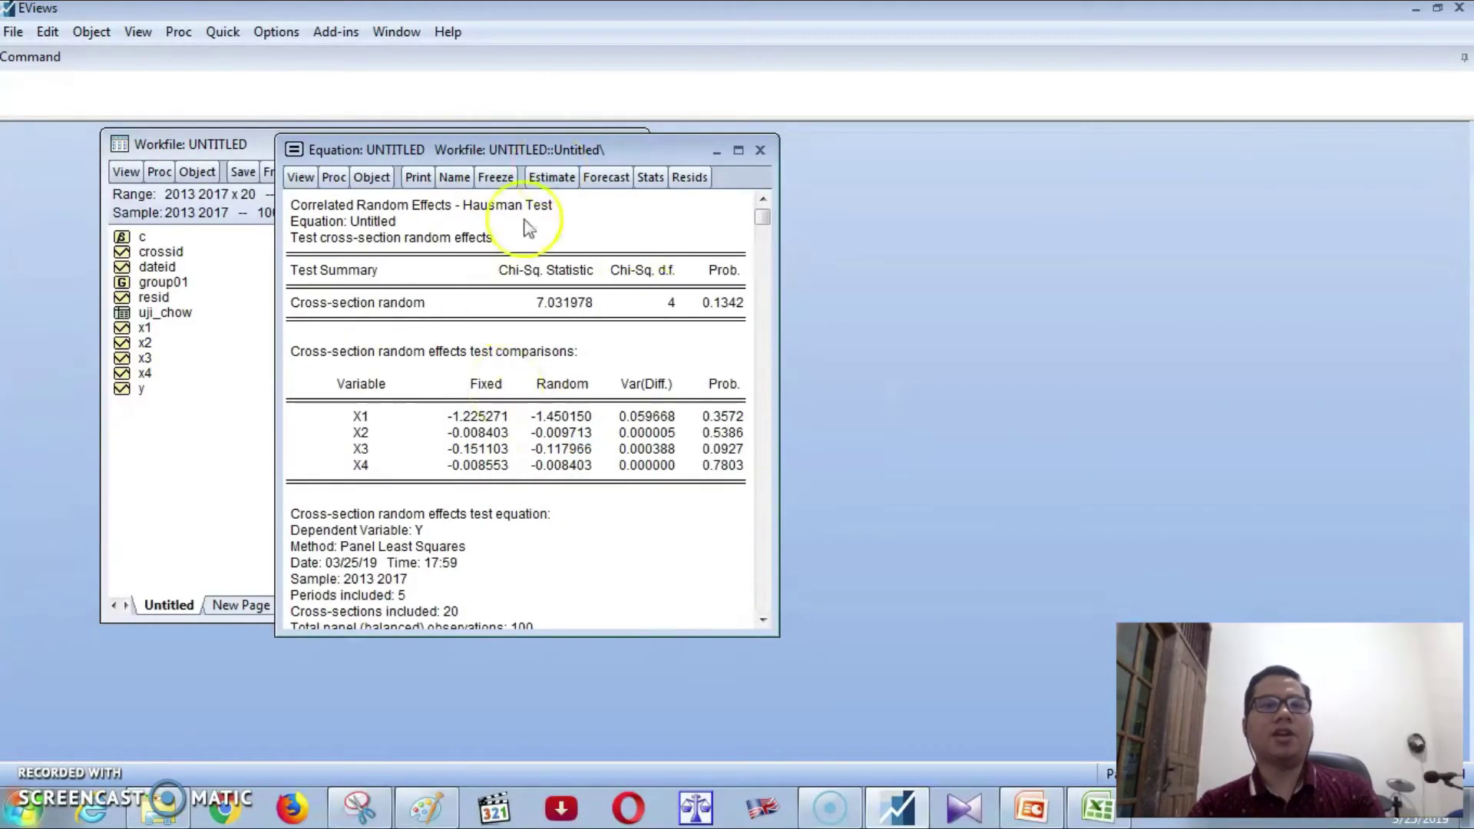
- Freeze the Hausman test output as a table, name it uji_hausman, and close the table window
click(500, 179)
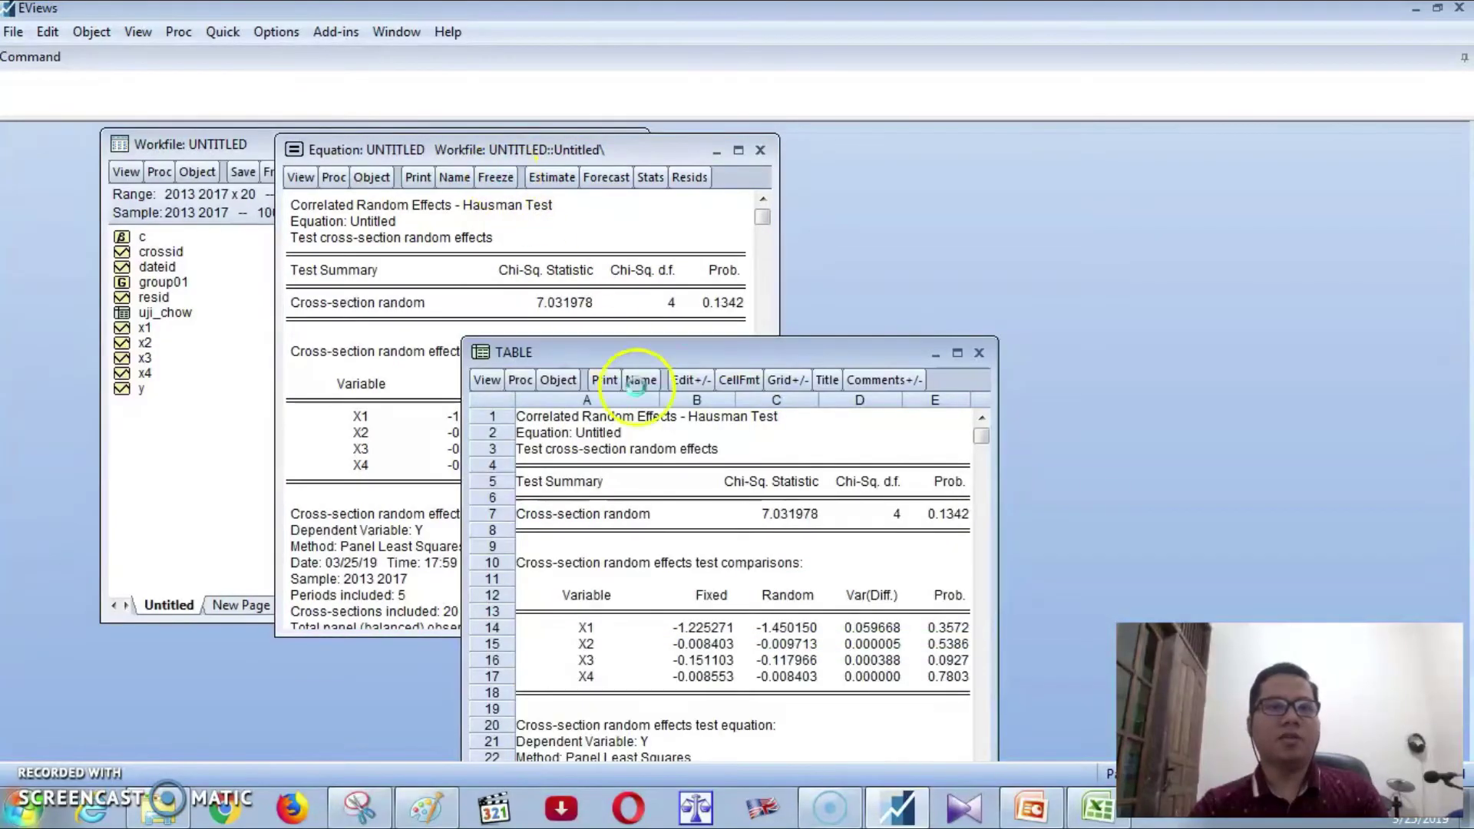
click(642, 382)
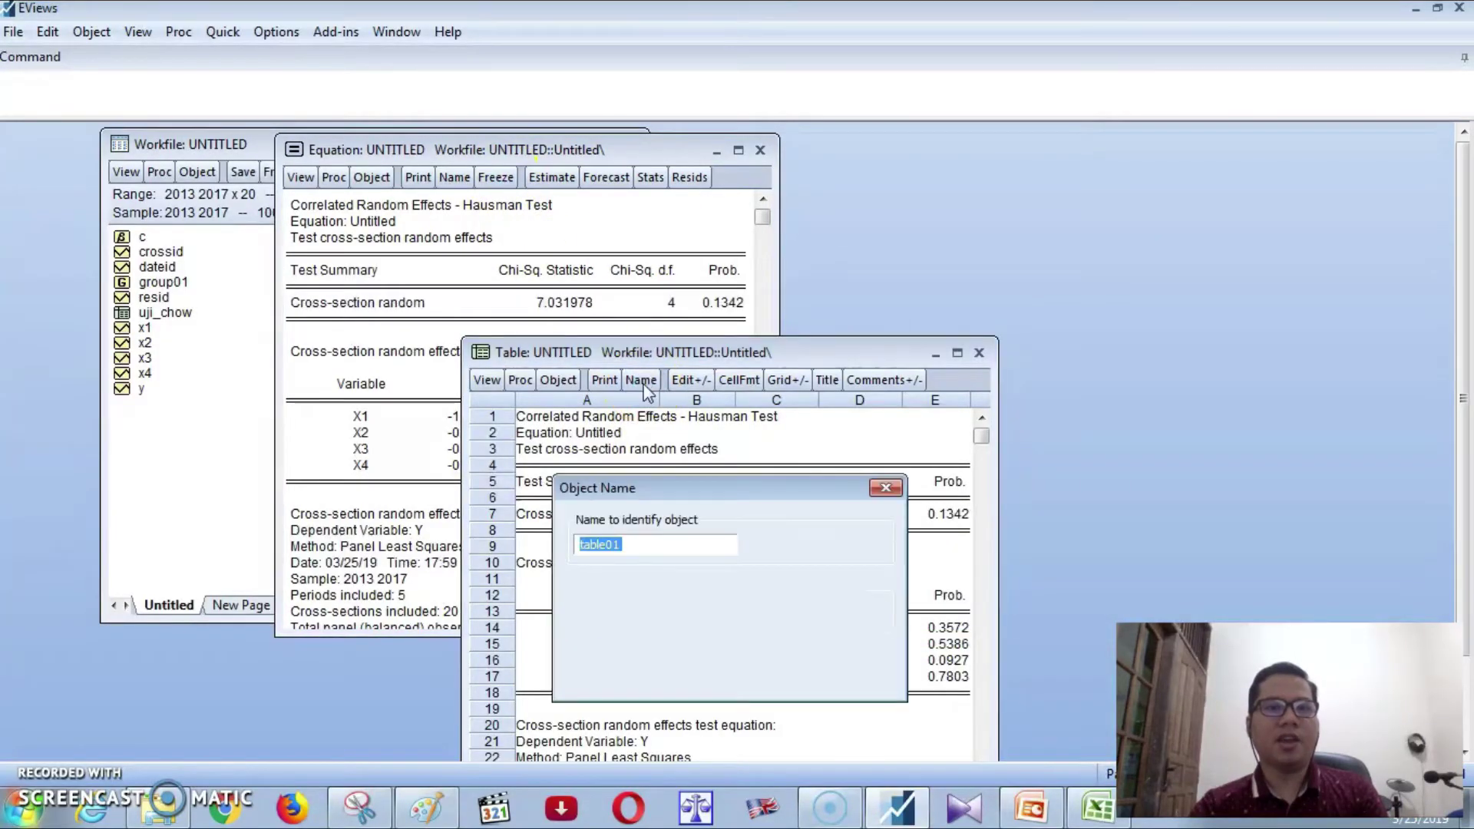
text(uji)
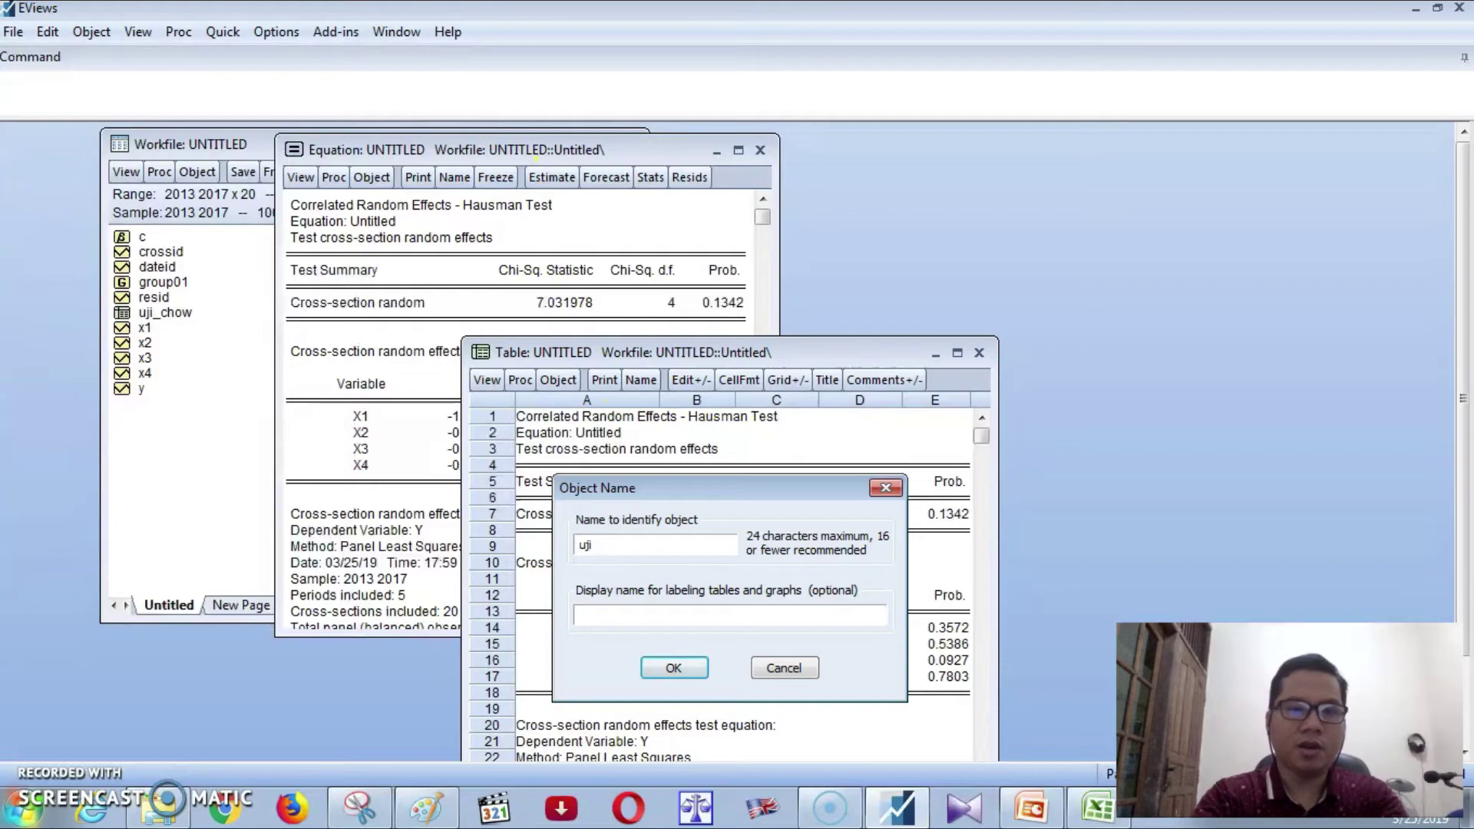
text(_has)
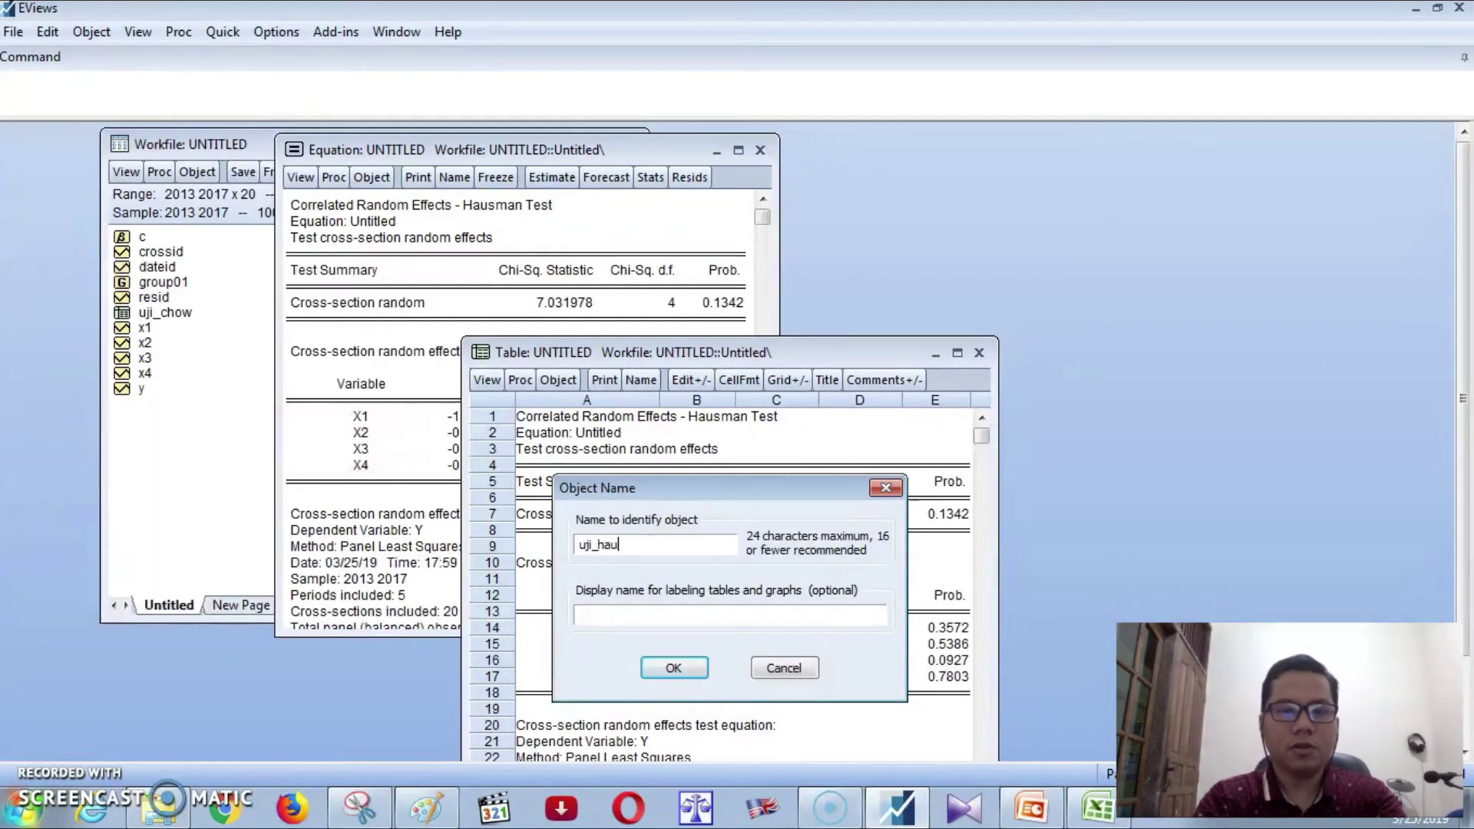
click(673, 667)
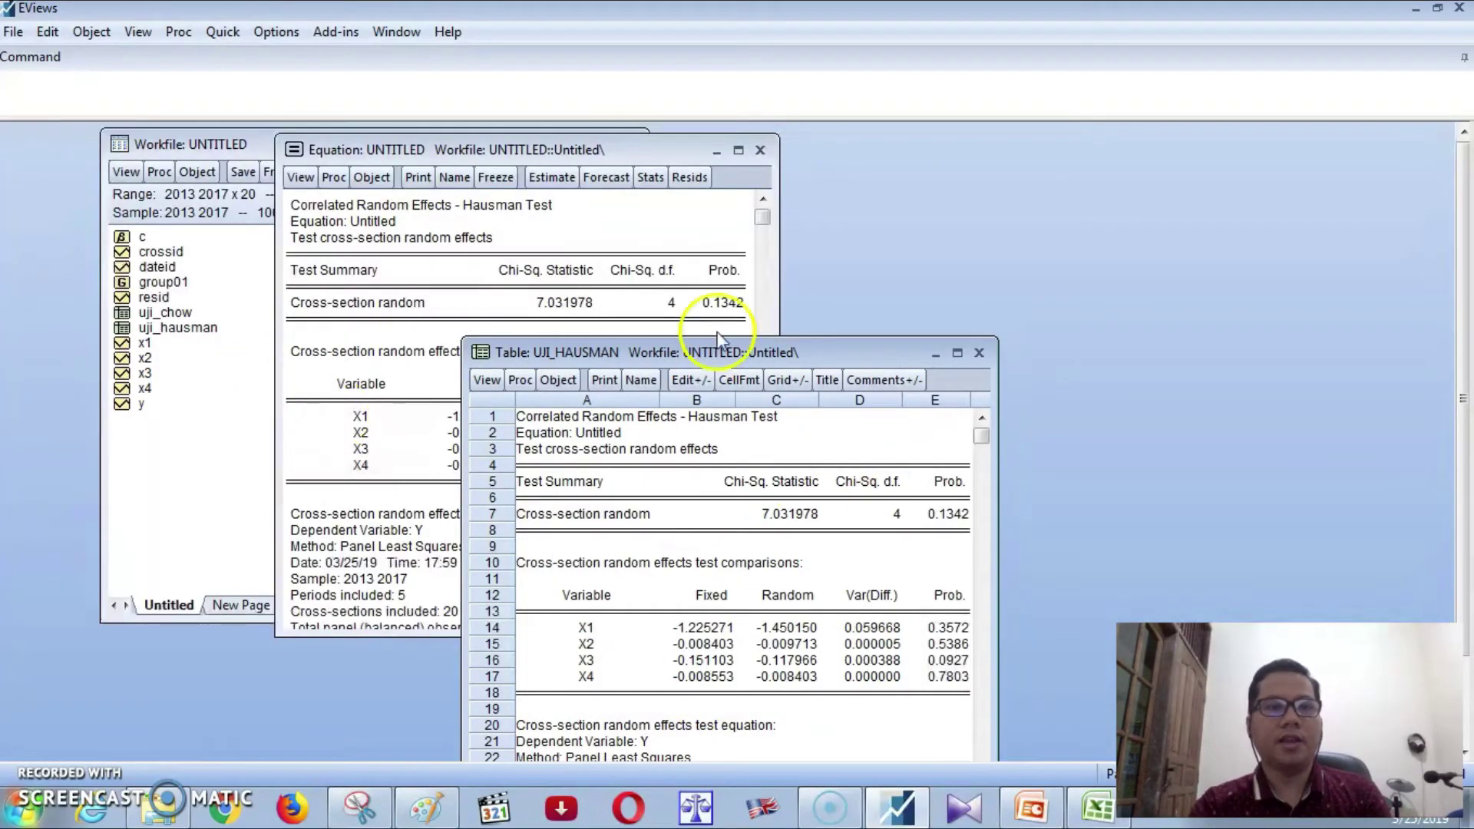
click(980, 354)
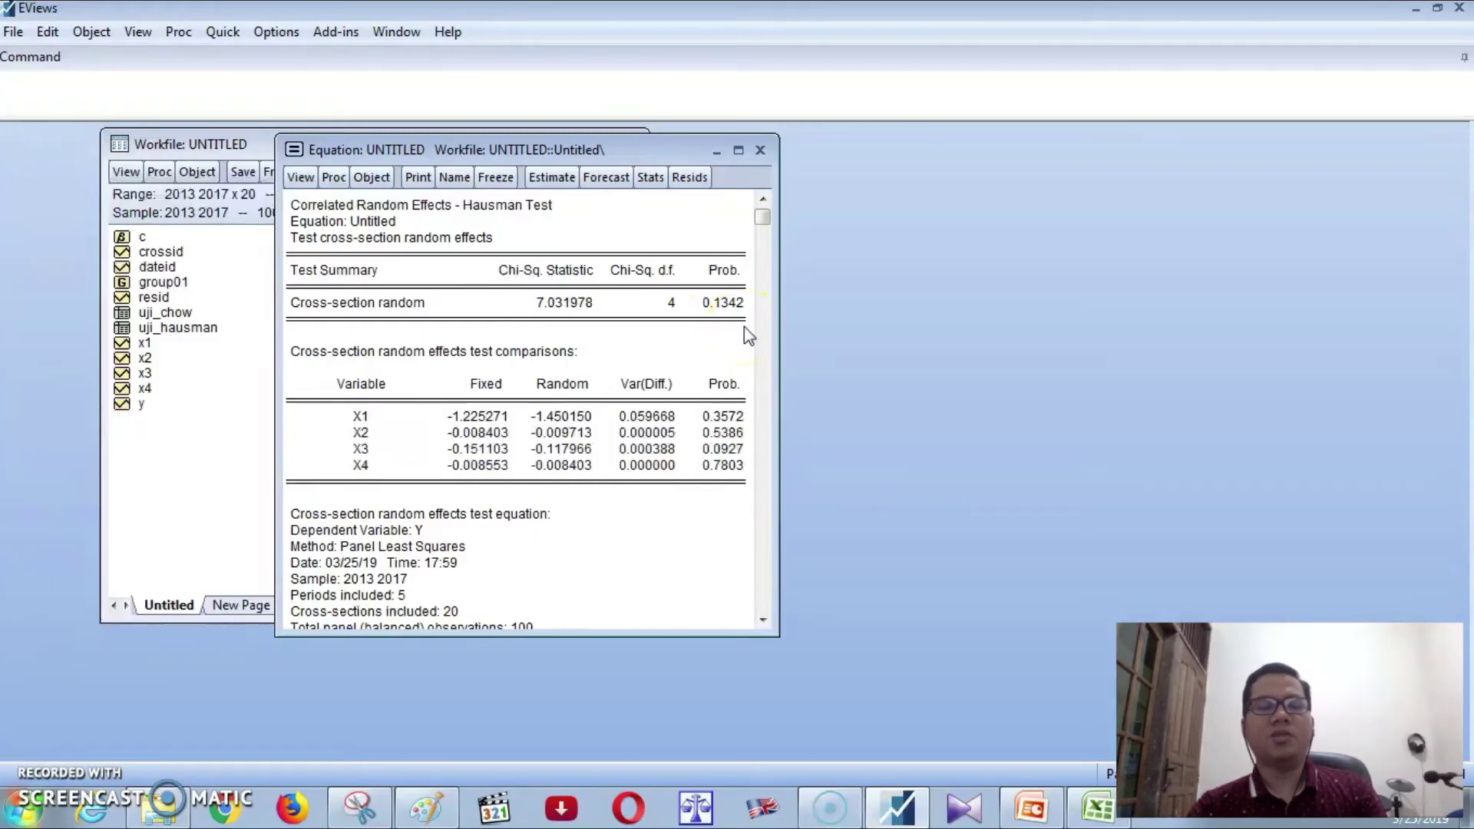
- Switch to the PowerPoint slides, read the Uji Langrangge Multiplier instructions, and return to EViews
click(1031, 806)
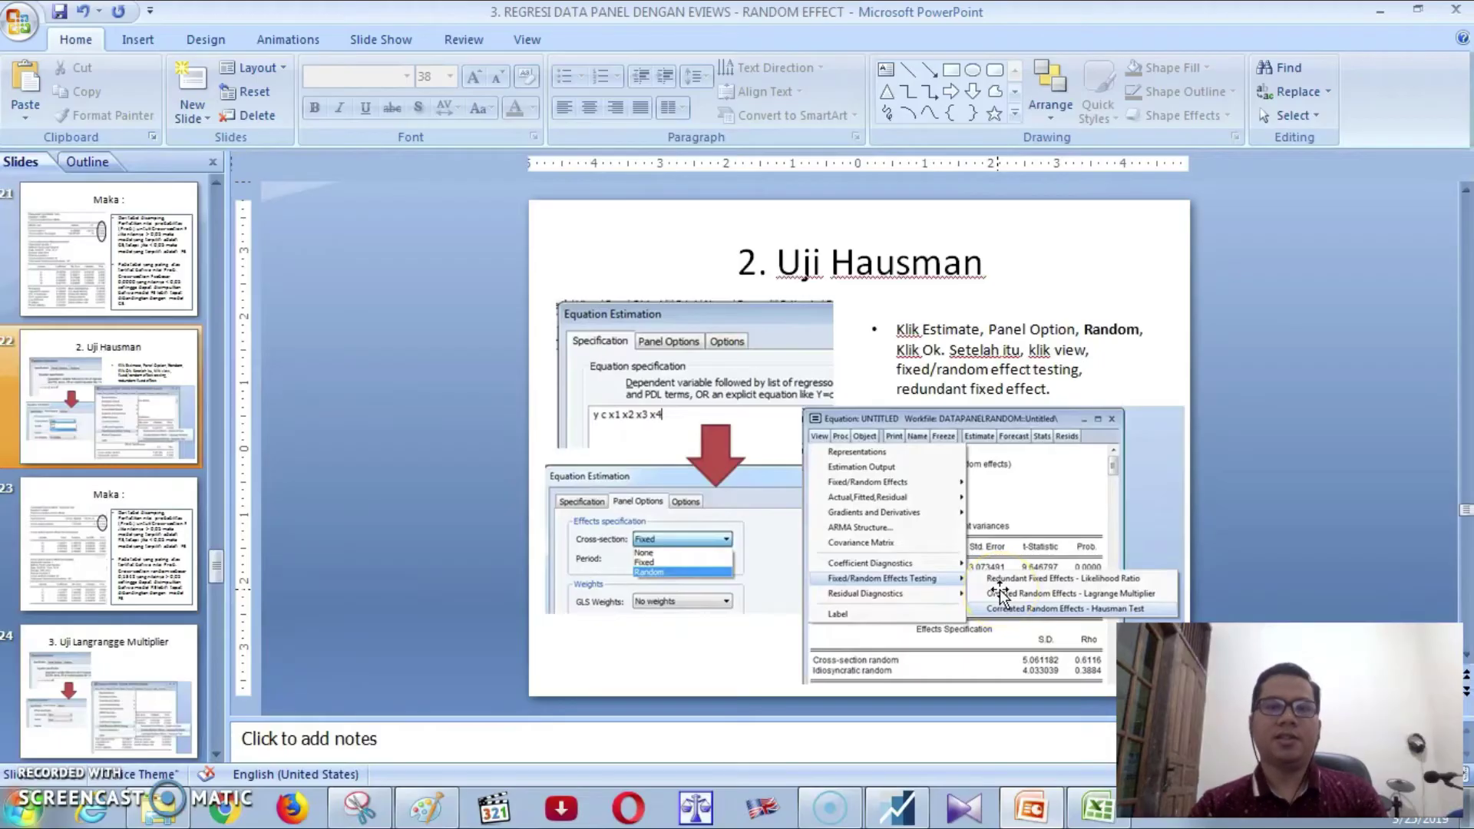
scroll(1000, 595, down, 1)
scroll(1000, 595, down, 1)
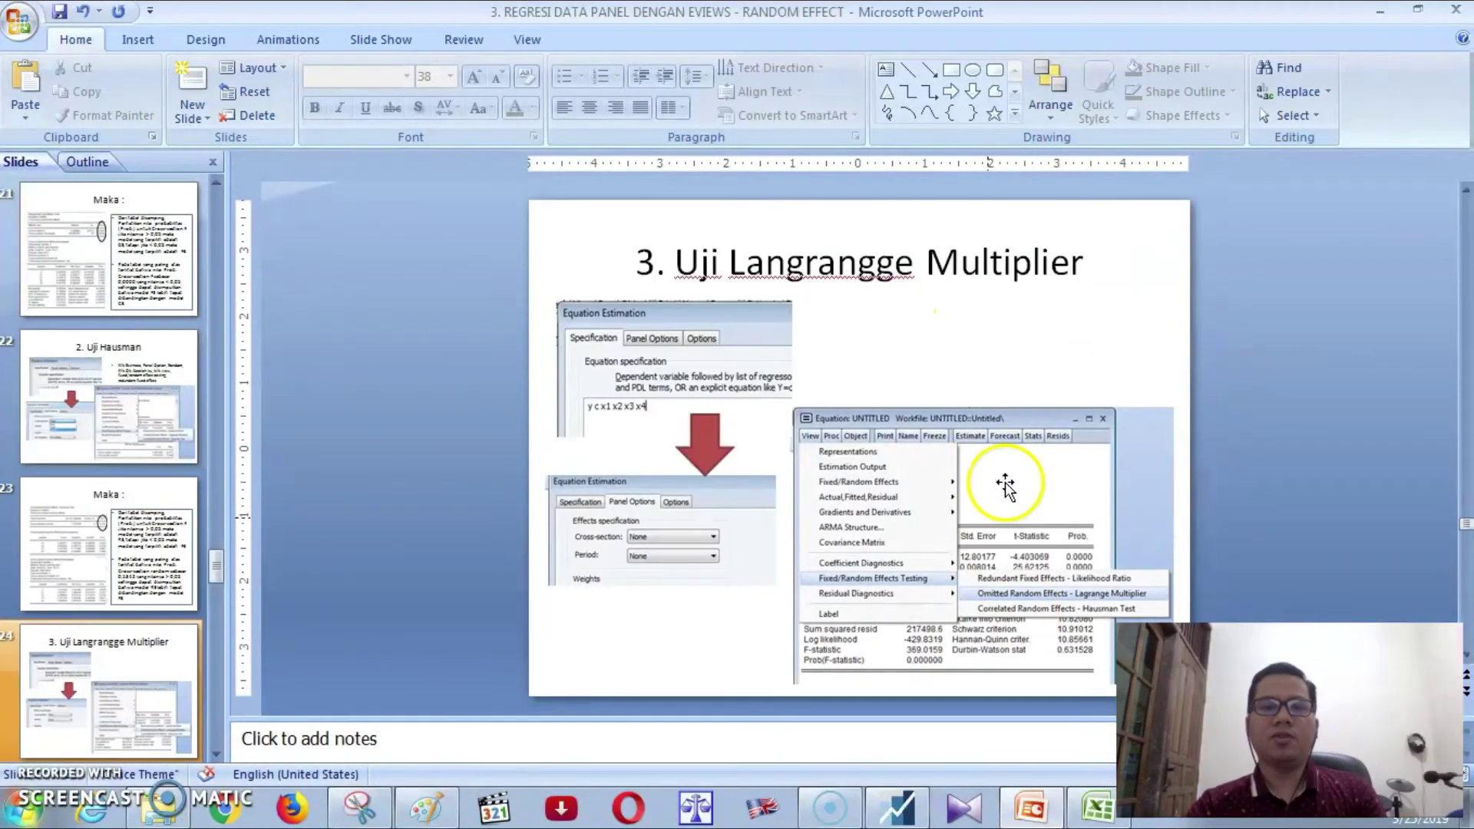
click(898, 806)
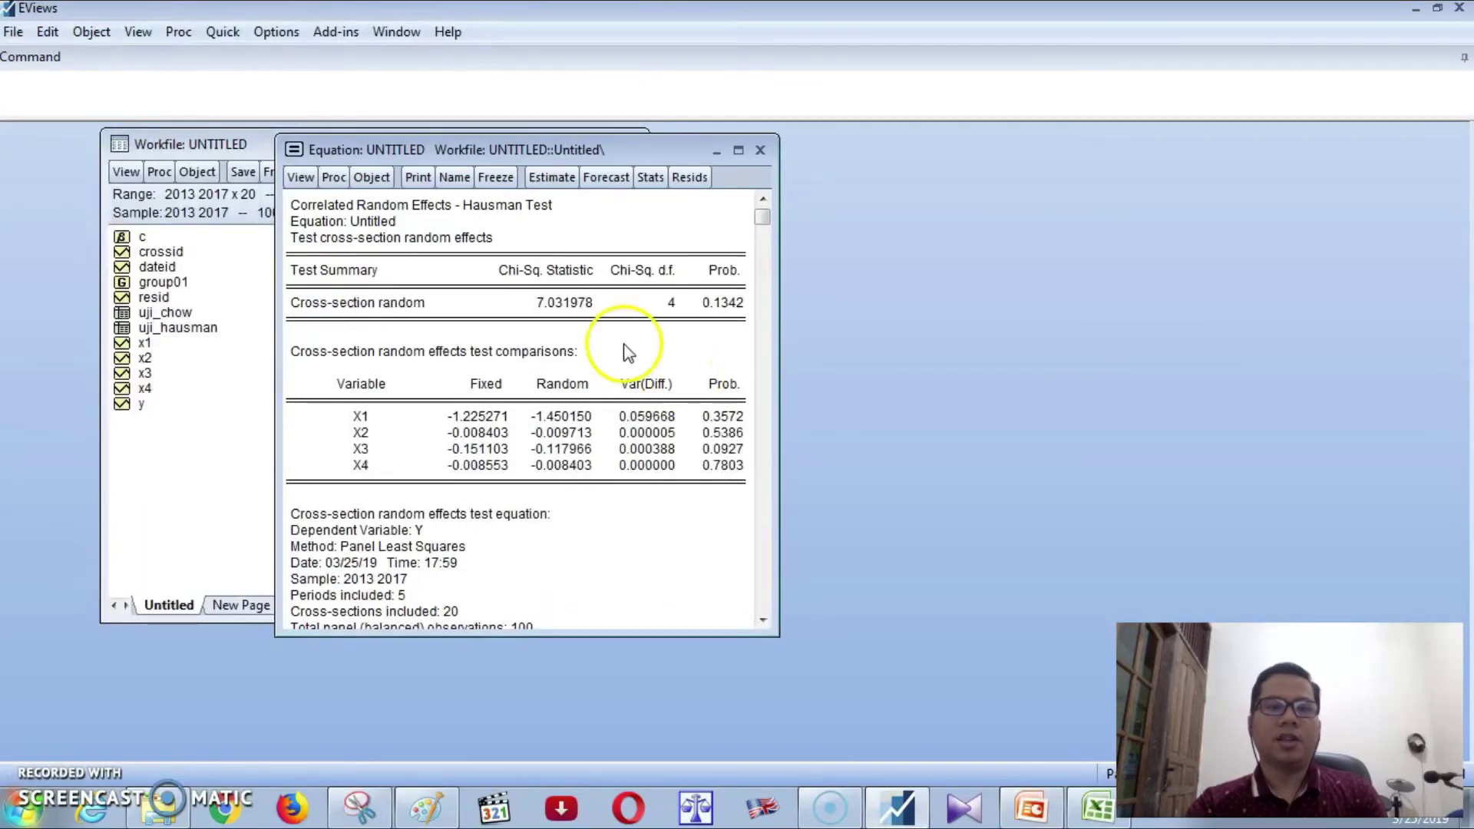
- Re-estimate the equation with the cross-section effects specification set to None
click(550, 177)
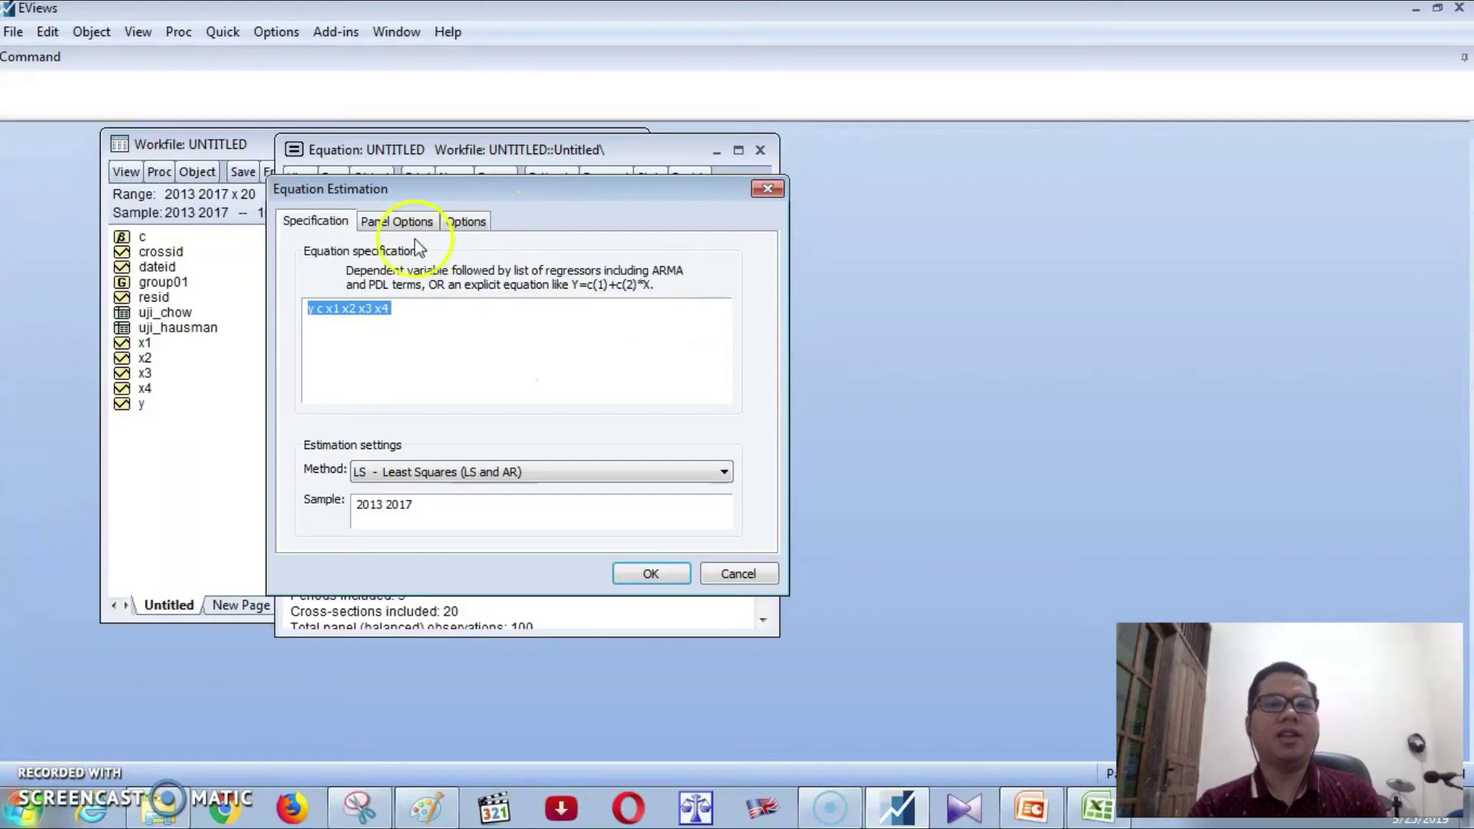
click(400, 225)
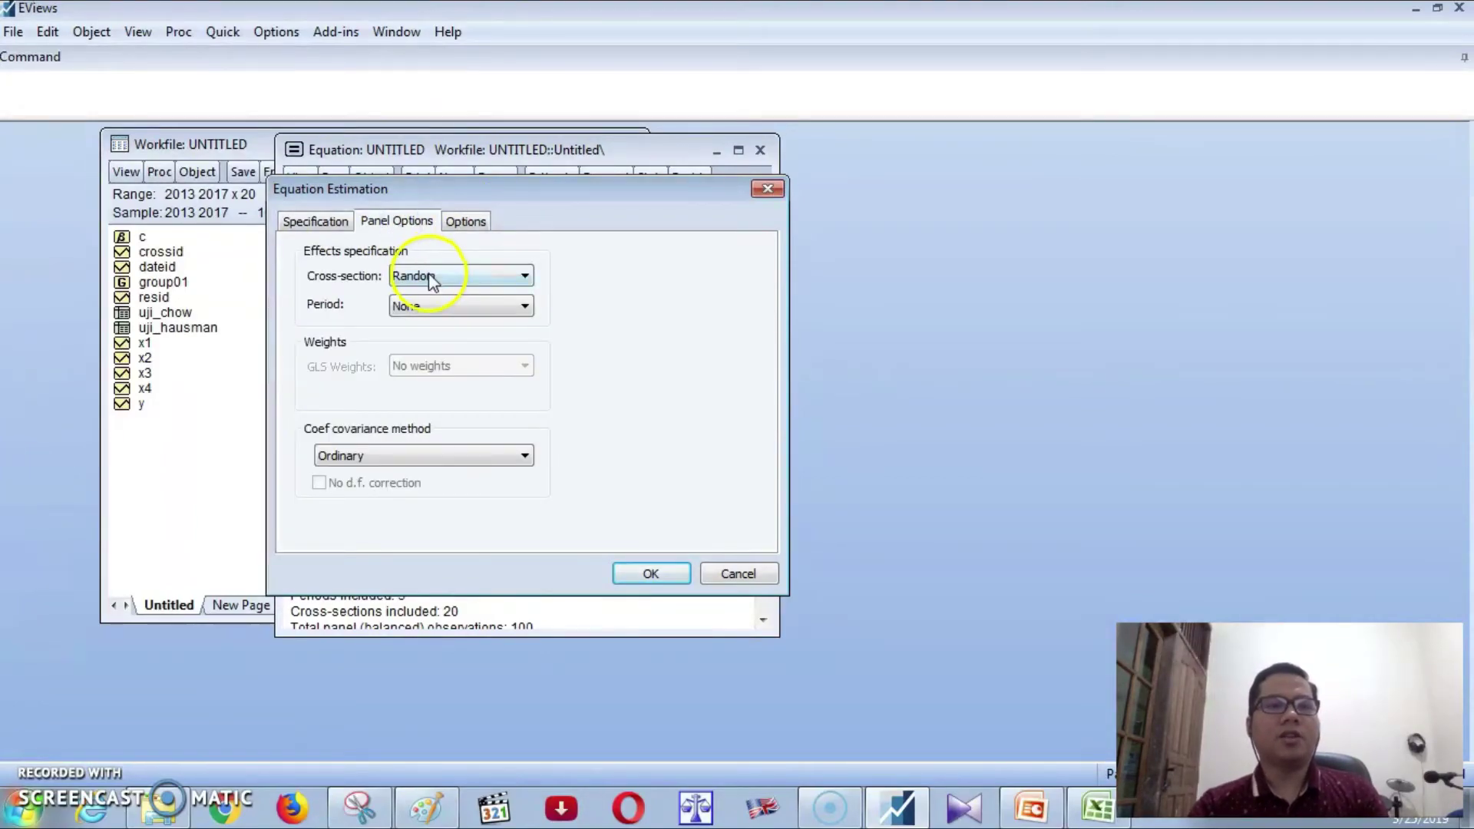
click(428, 277)
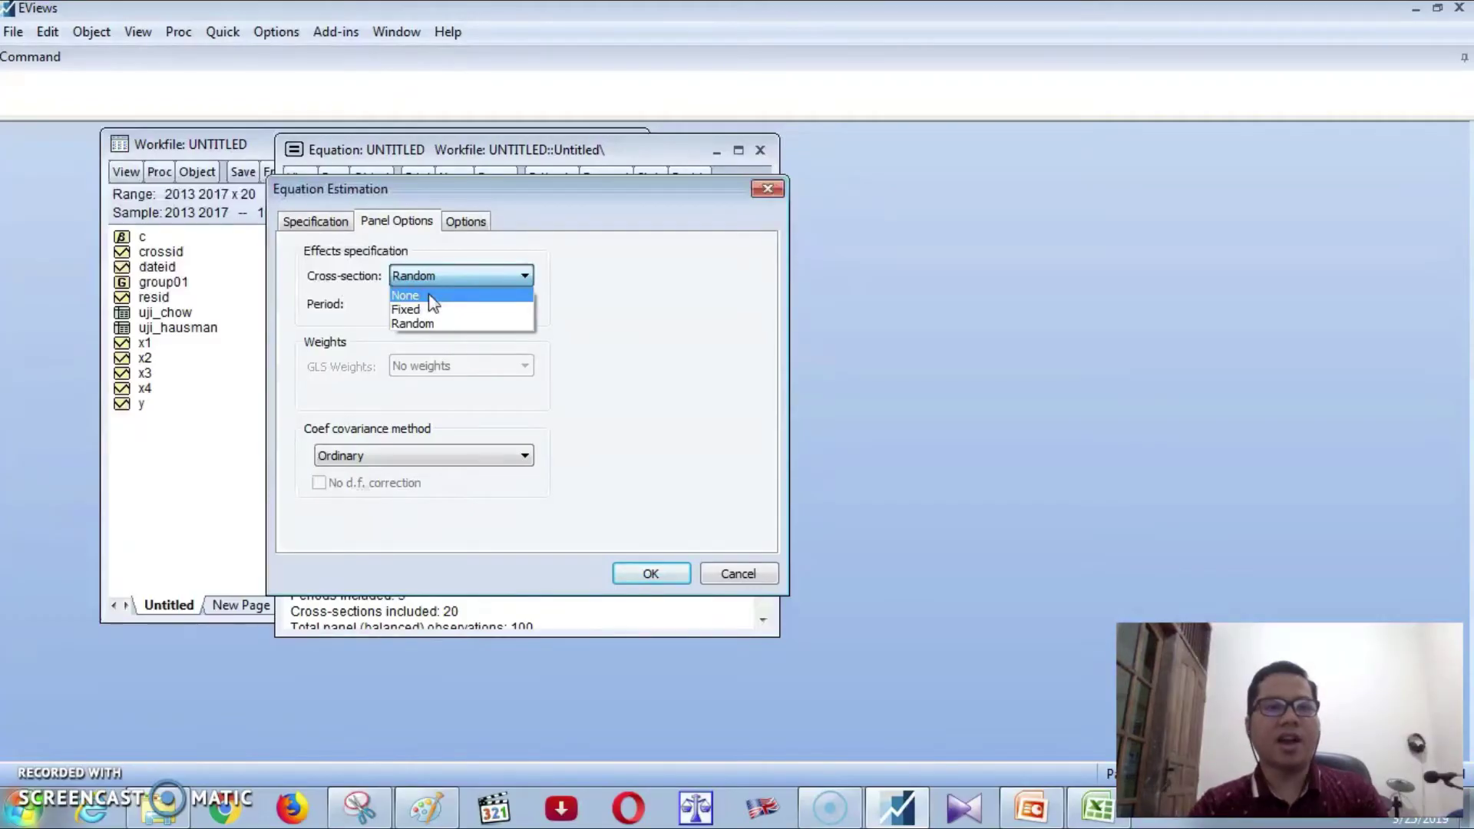
click(429, 298)
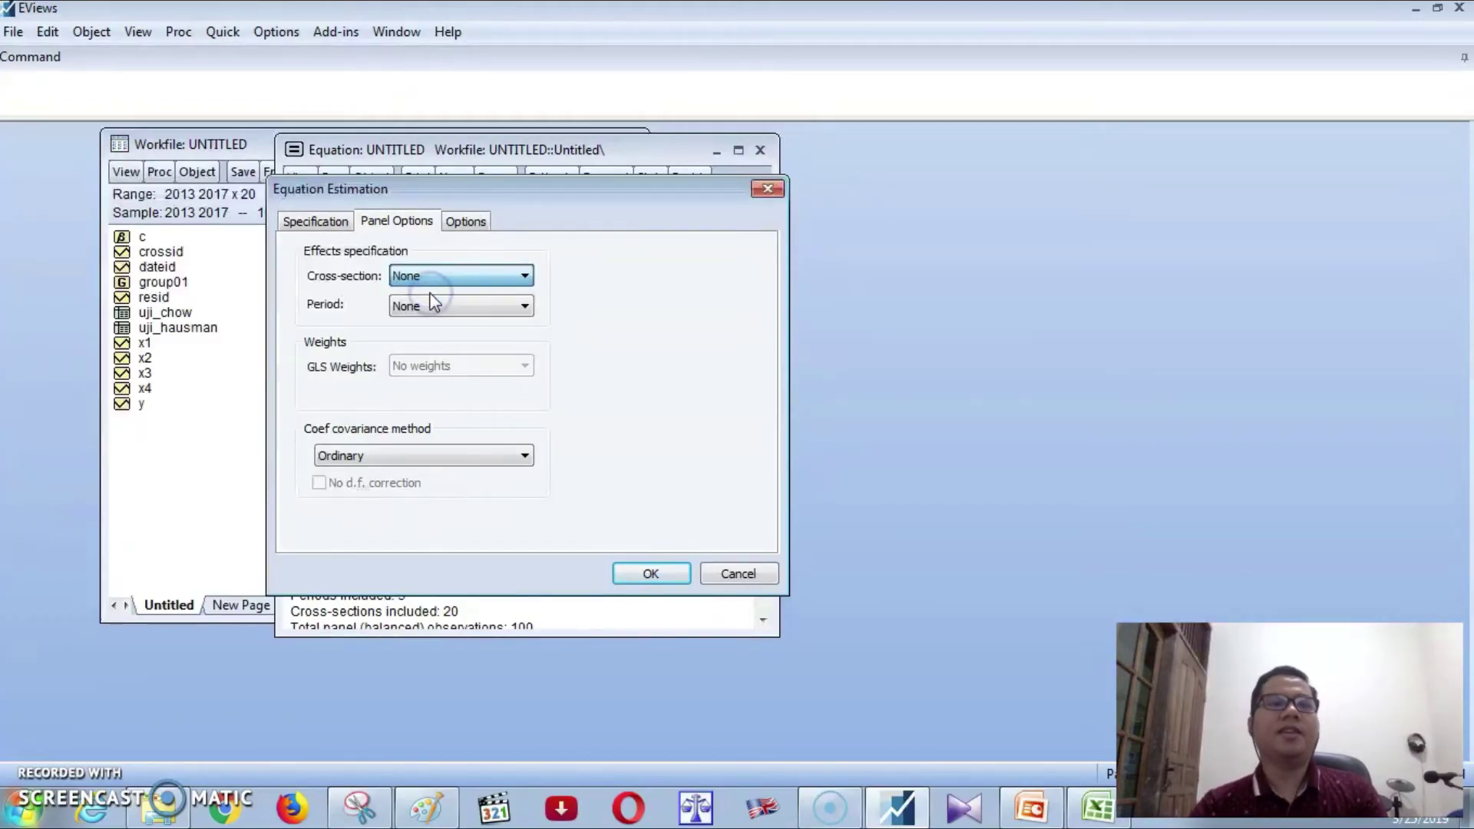
click(654, 574)
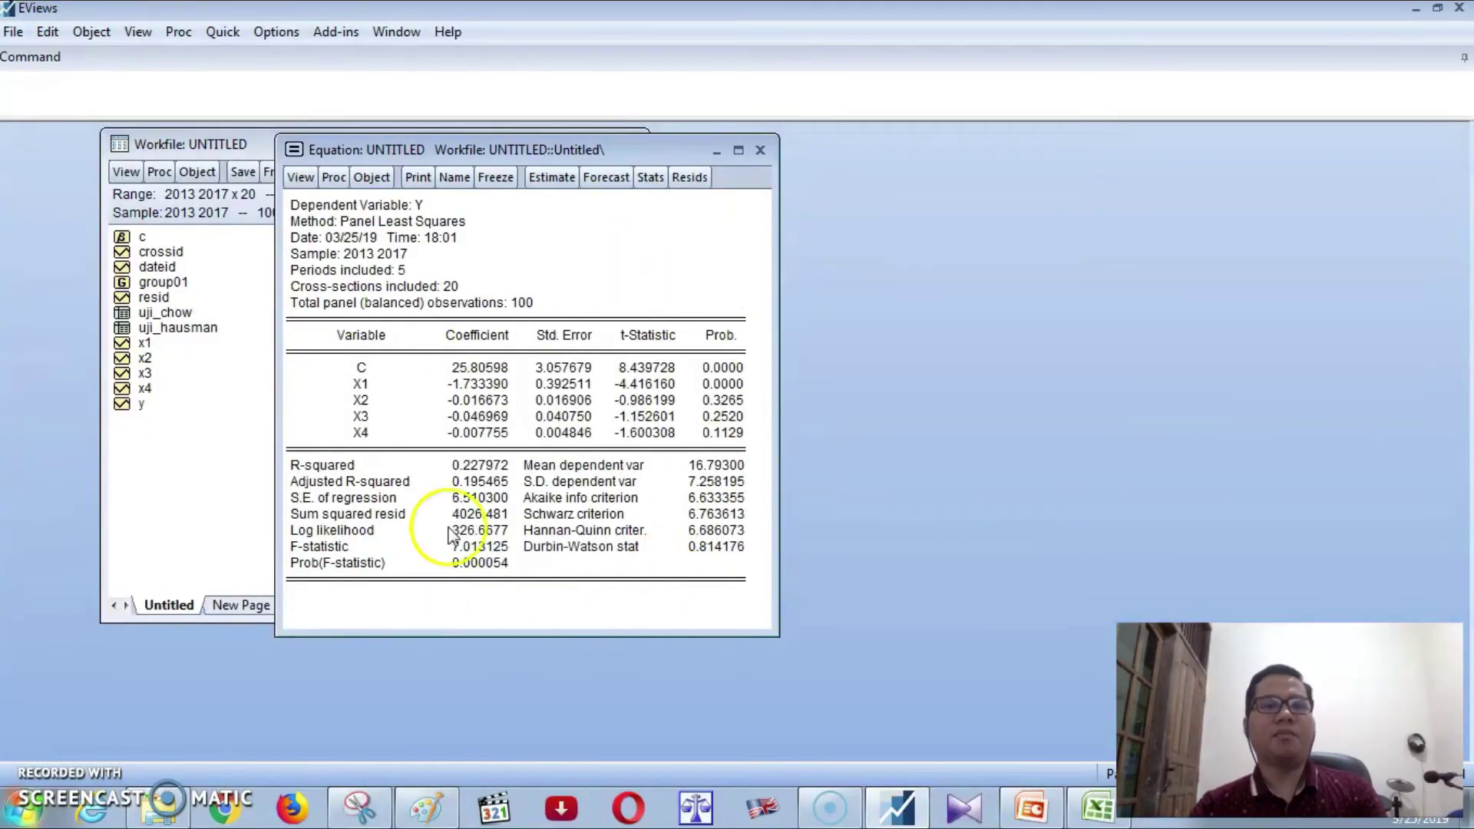
- Run the Omitted Random Effects - Lagrange Multiplier test on the re-estimated equation
click(301, 179)
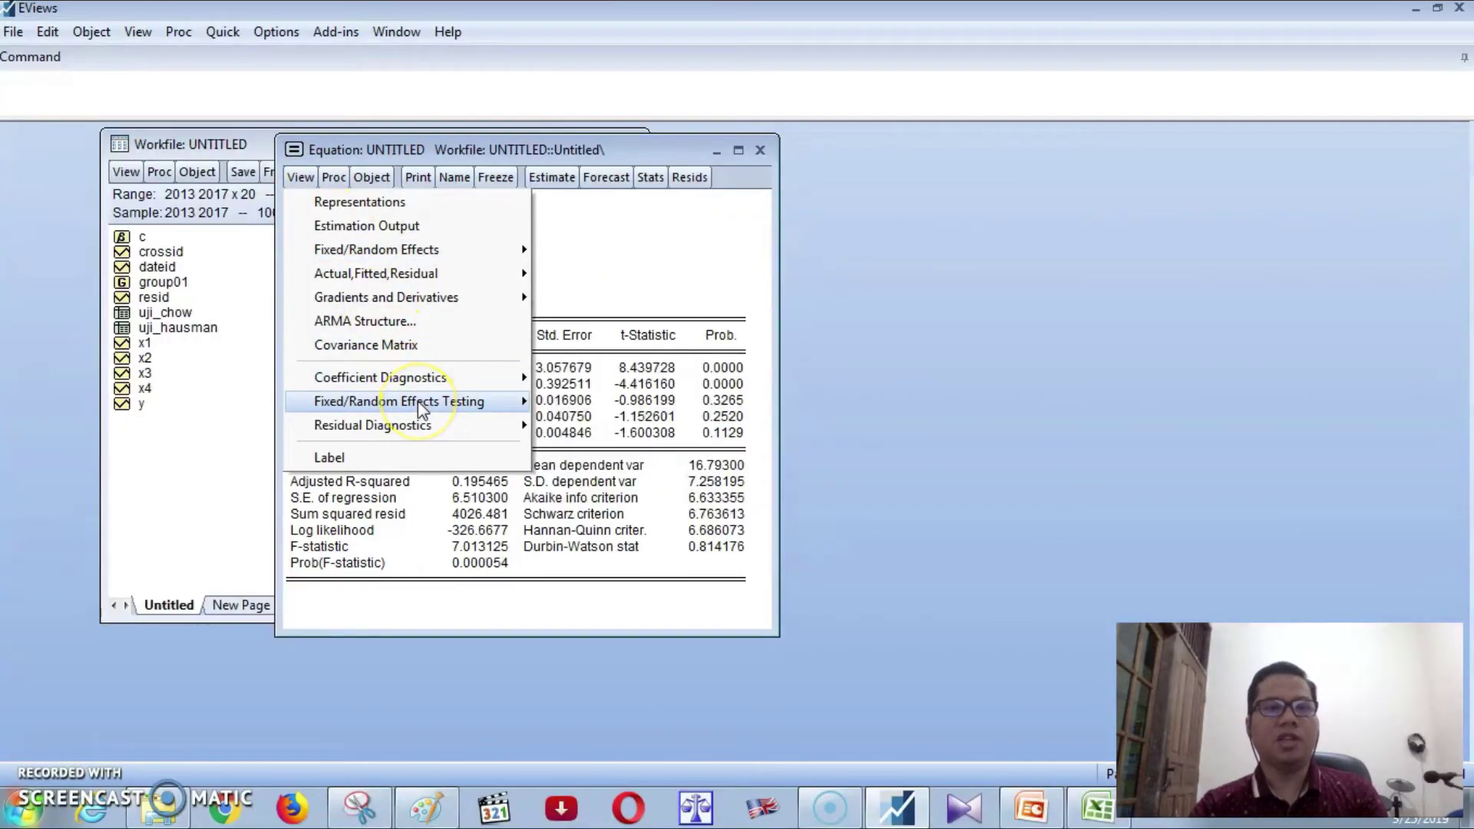
mouse_move(418, 402)
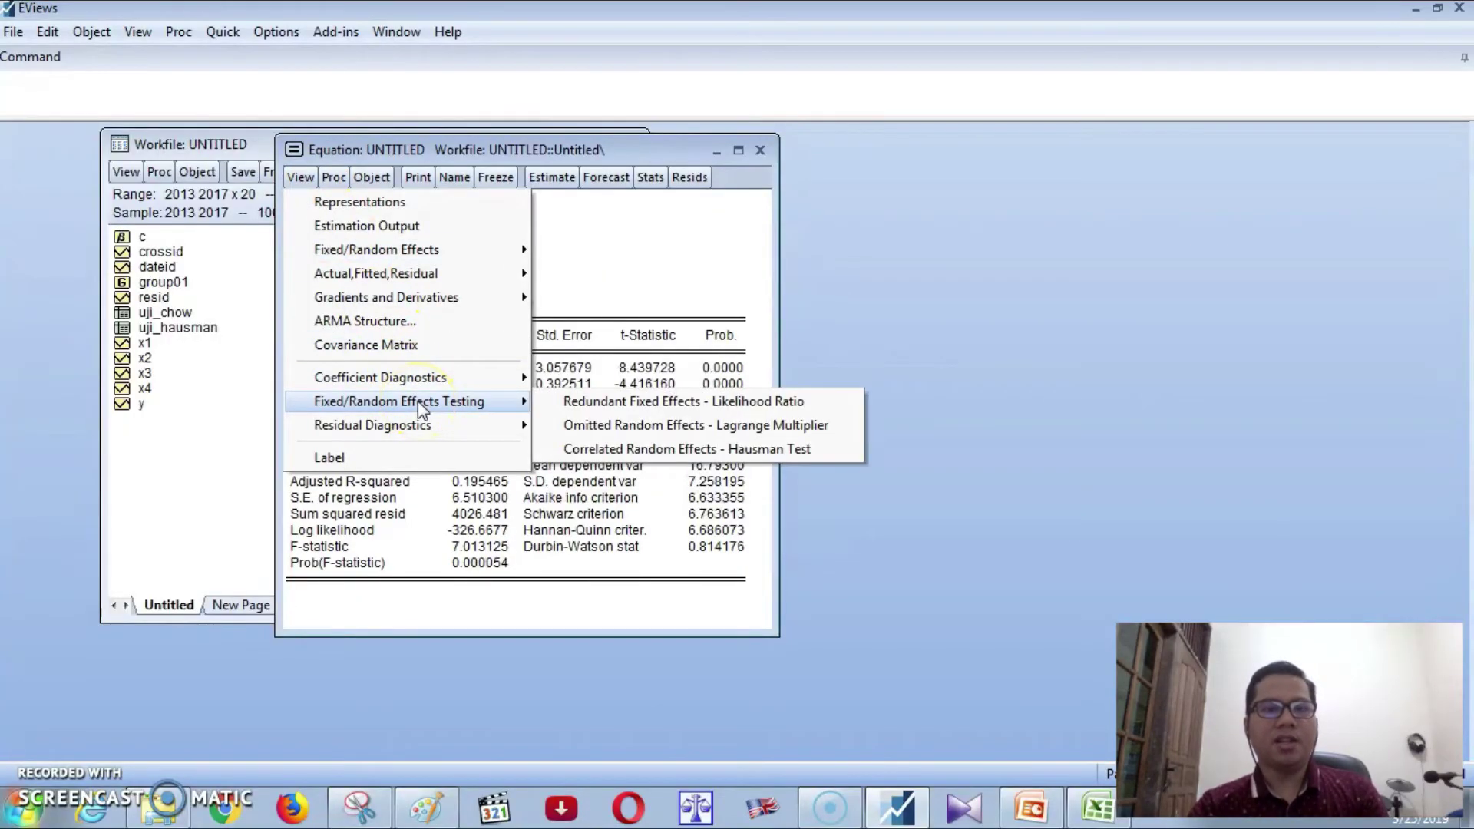
click(587, 433)
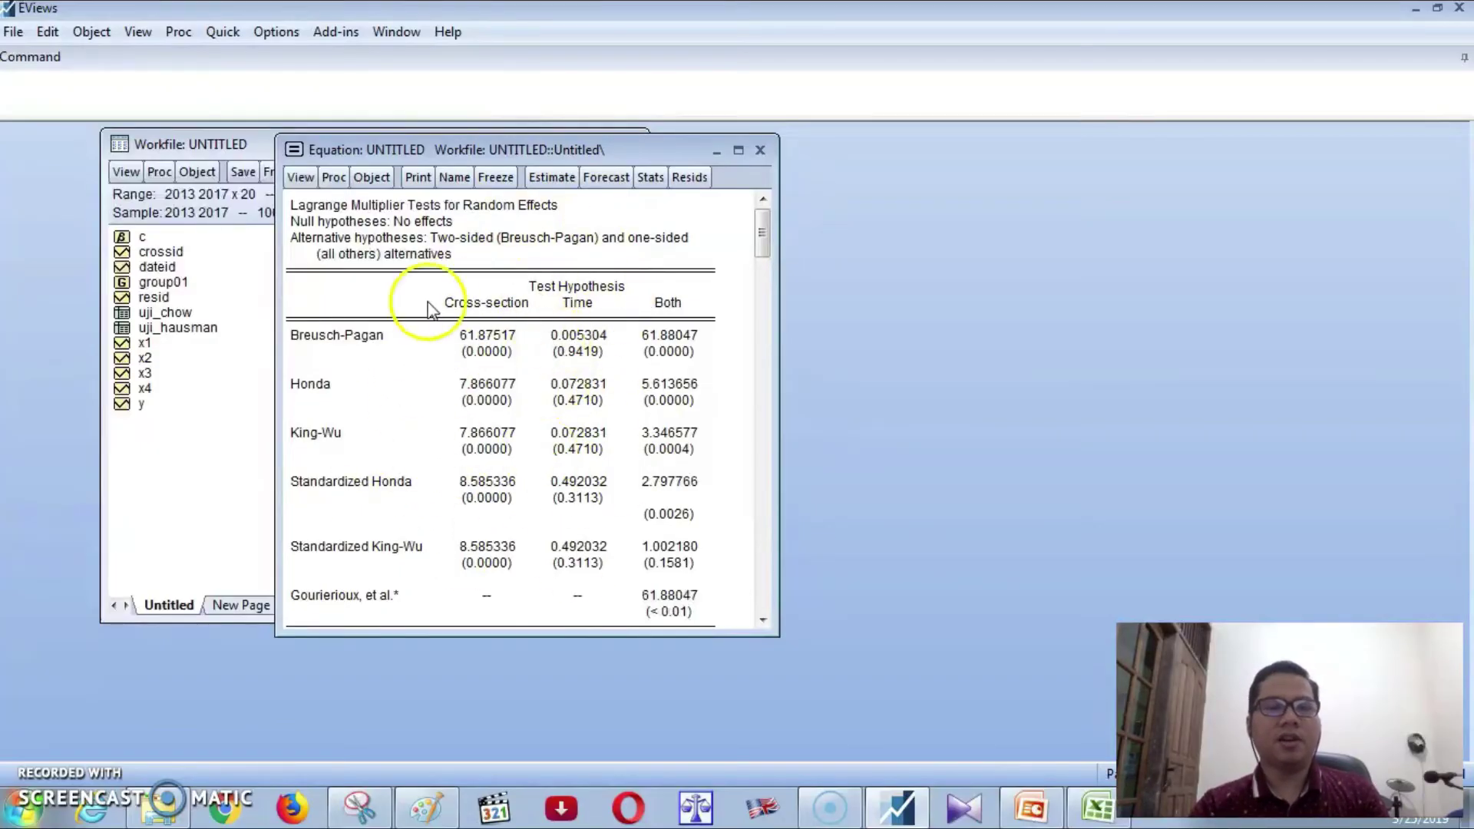
- Freeze the Lagrange Multiplier test output as a table, name it uji_LM, and close the table window
click(496, 177)
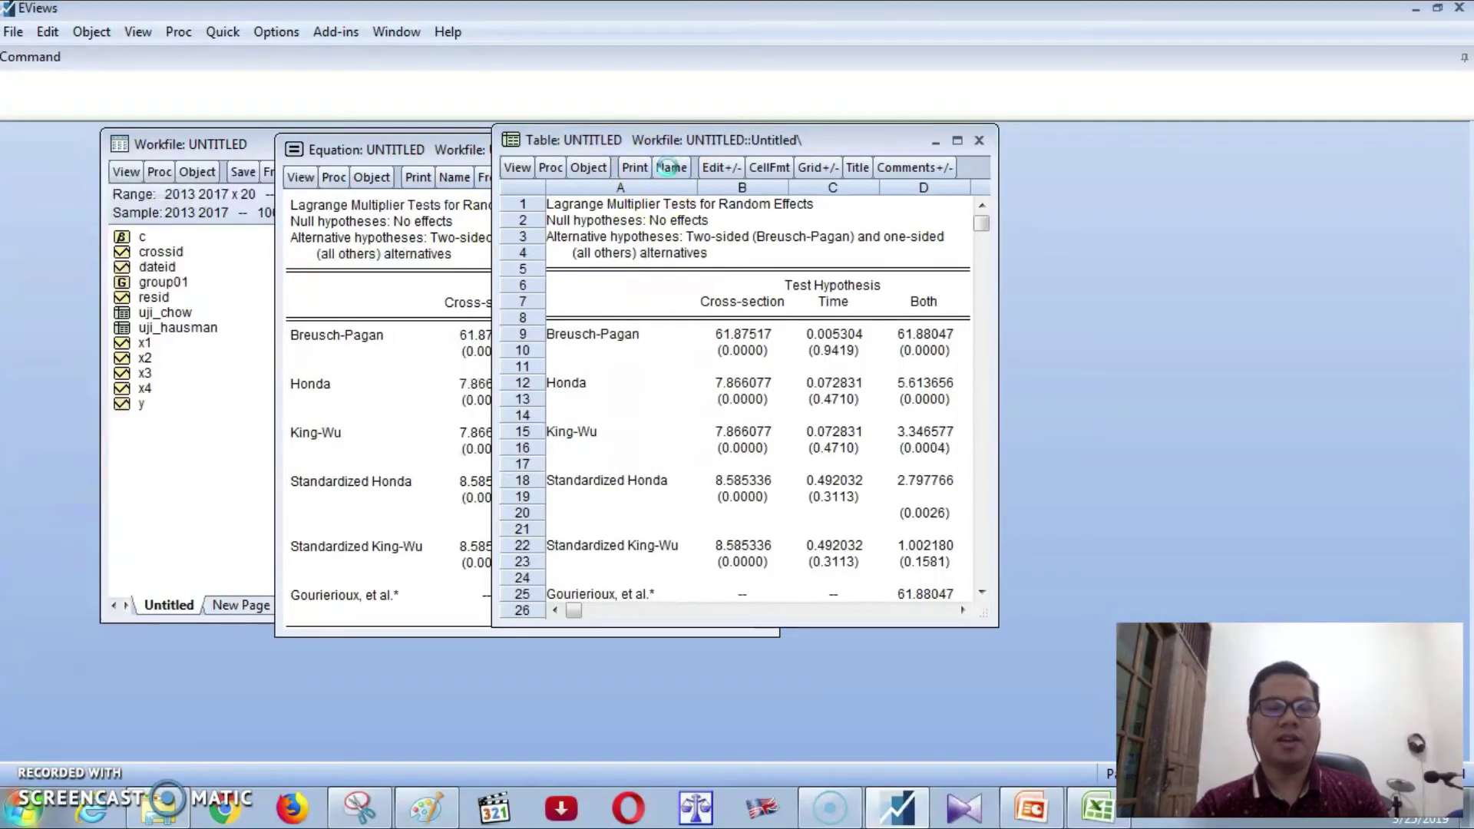
click(669, 168)
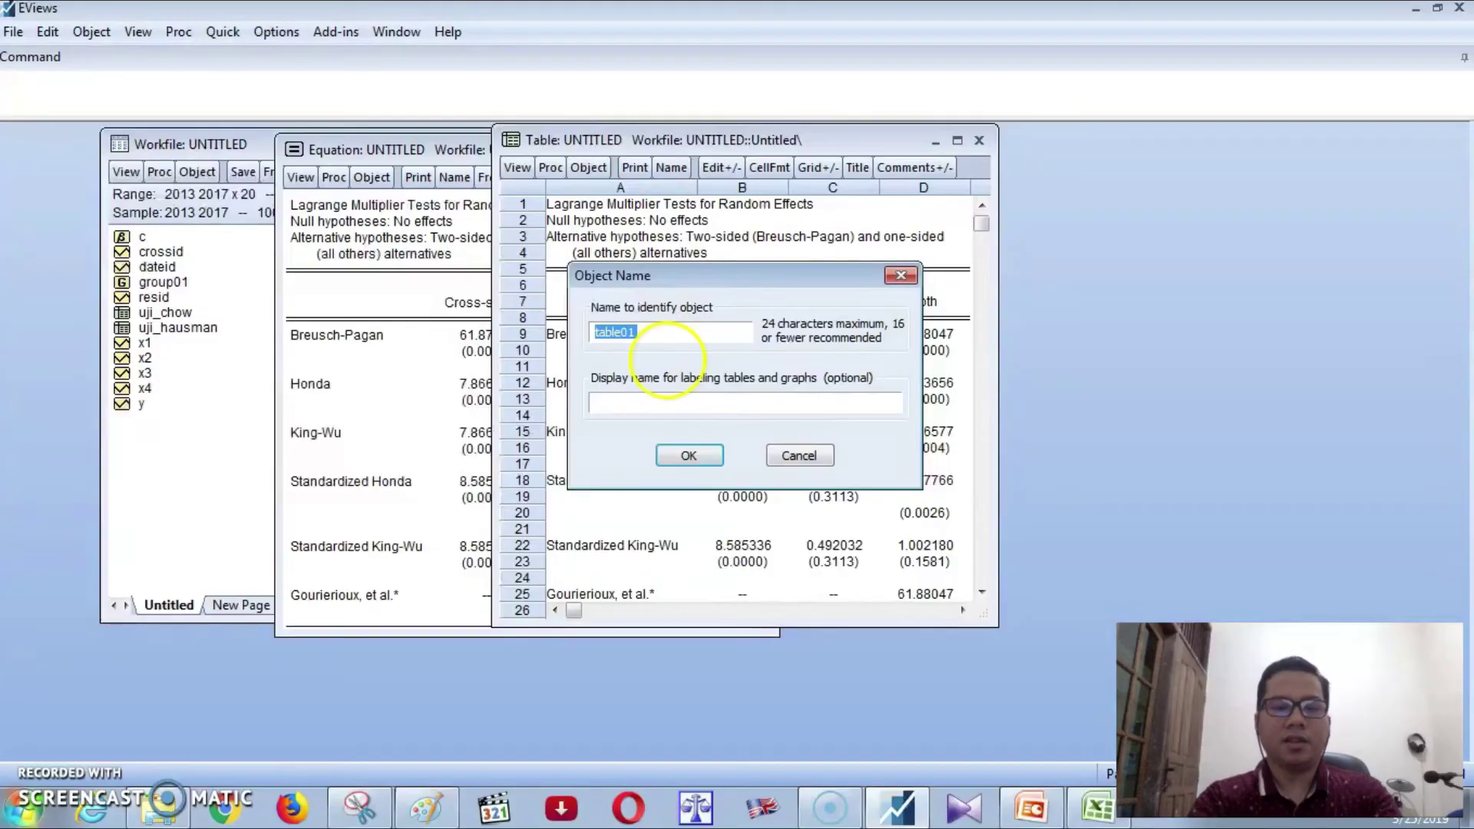
text(uji_L)
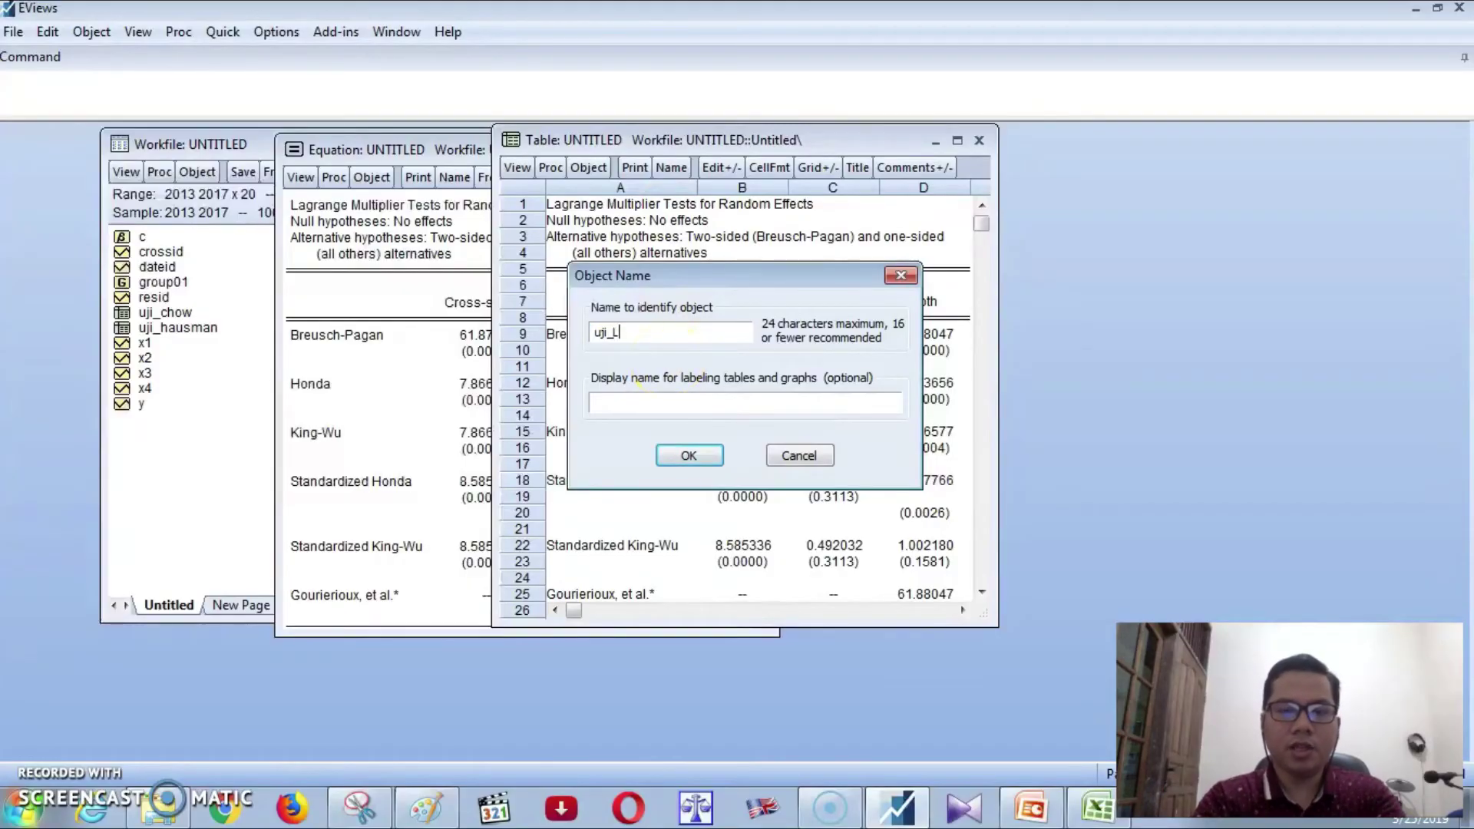
text(M)
click(688, 456)
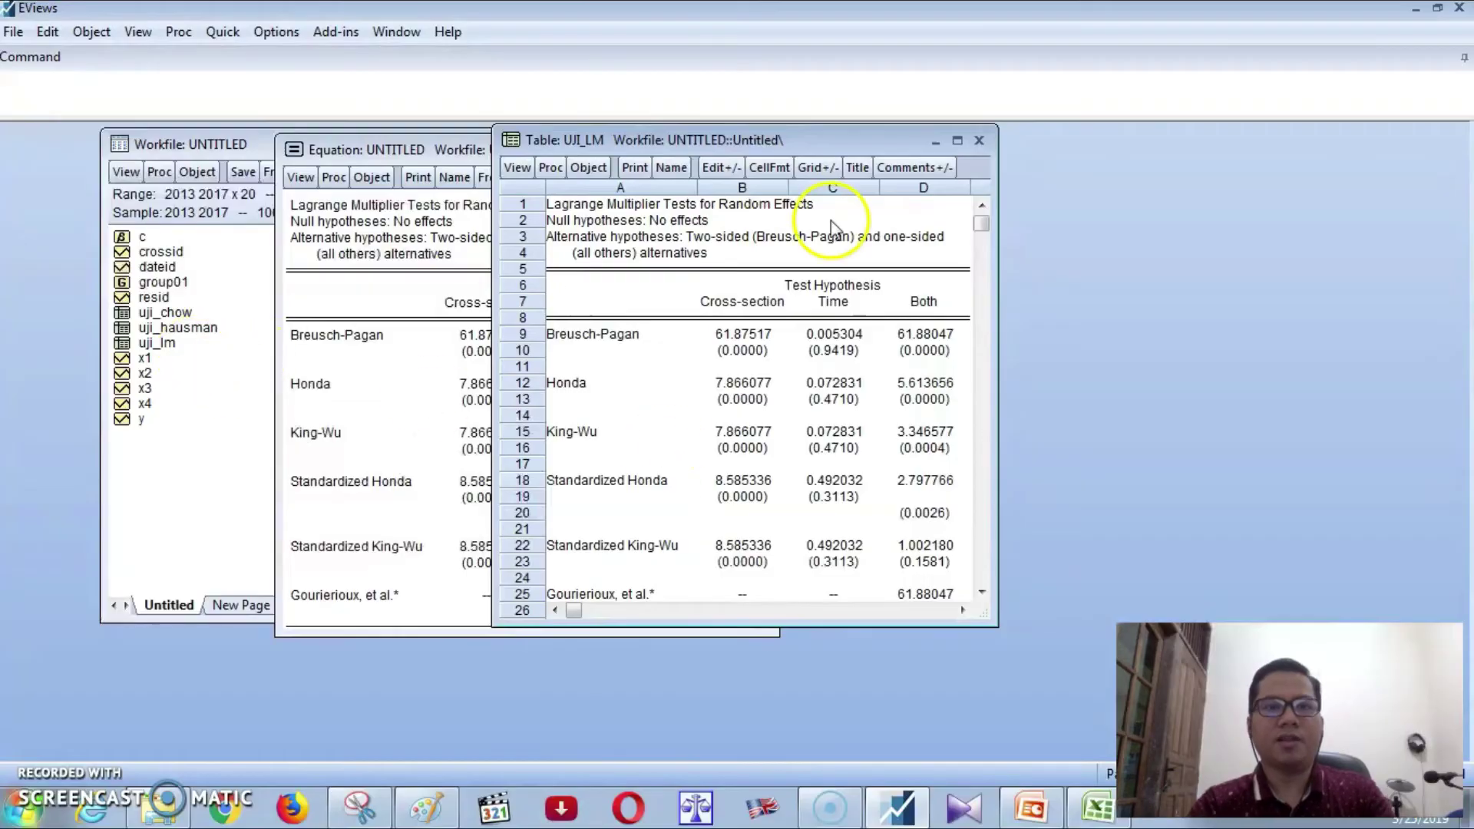
click(976, 141)
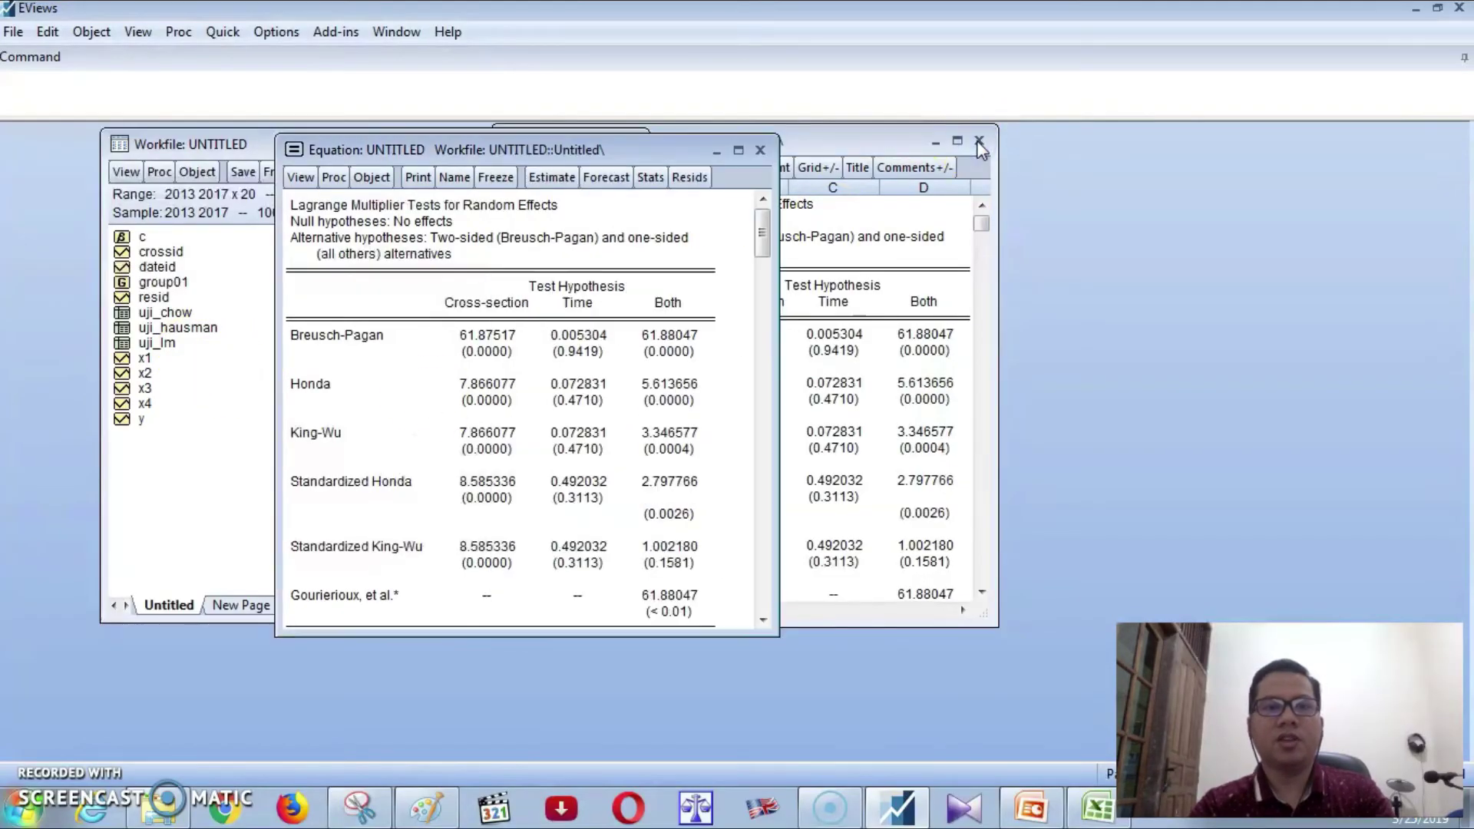
- Review the Lagrange Multiplier test results in the equation window and switch to the PowerPoint slides
click(651, 359)
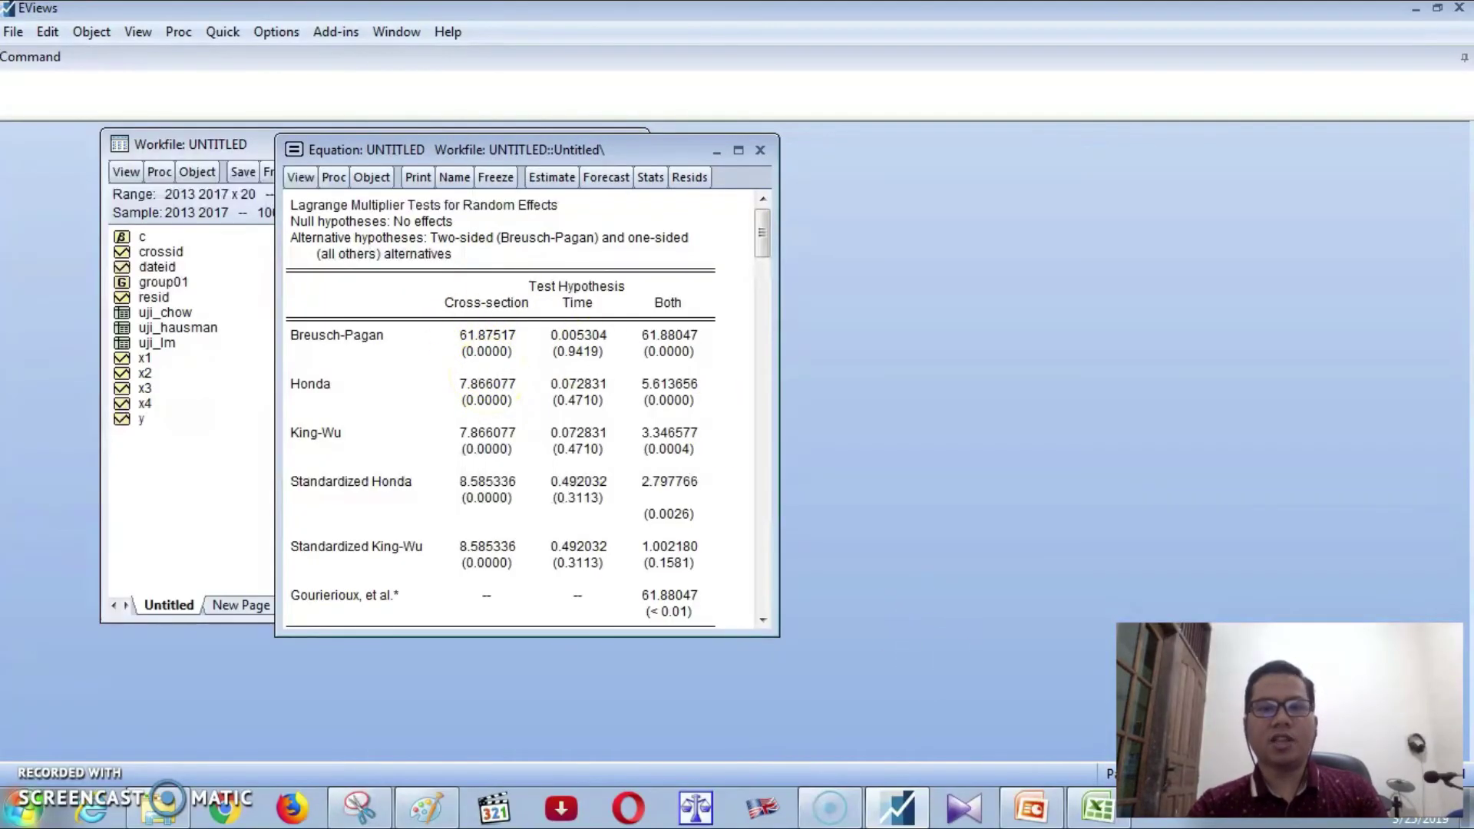
click(1031, 807)
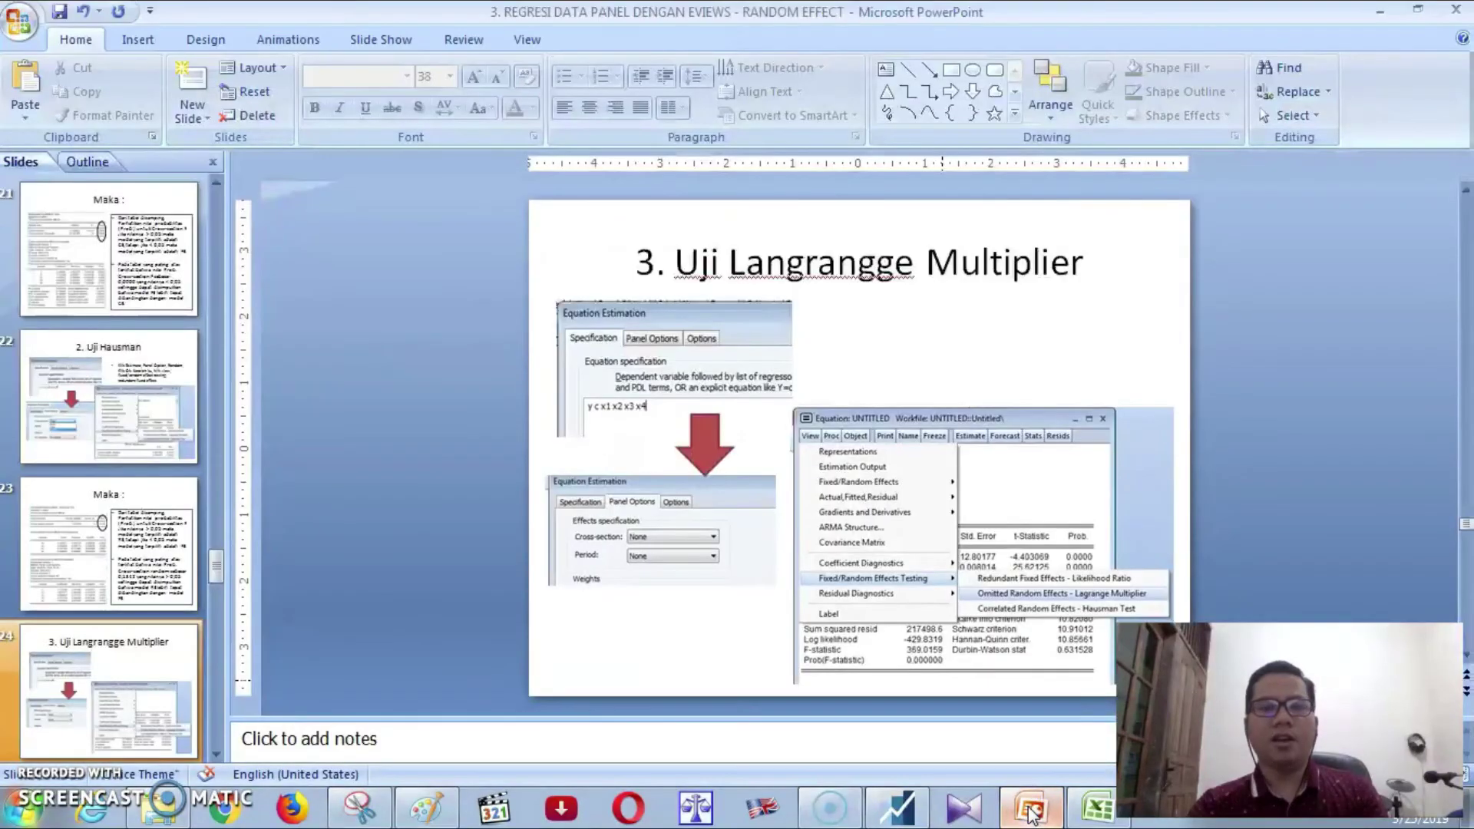